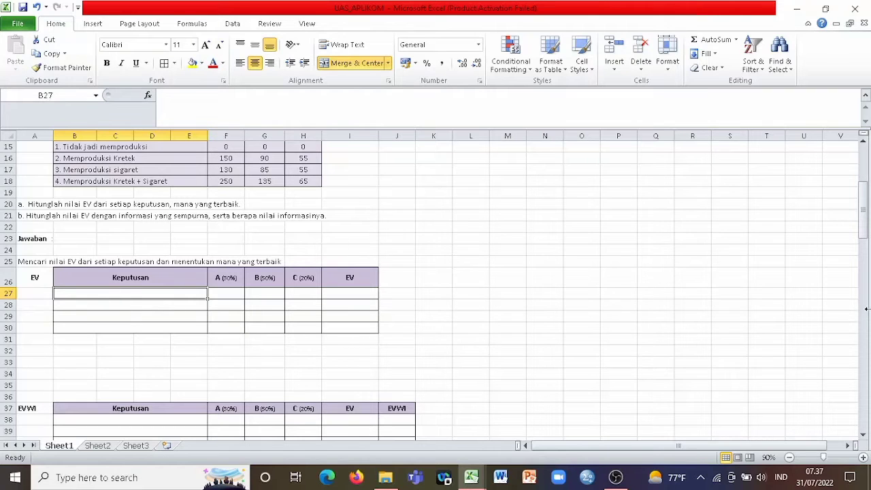
# Copy the four decision rows with their A, B and C values (B15:H18) into the empty rows of the EV table at B27:H30.
pyautogui.moveTo(866, 214); pyautogui.dragTo(866, 198)
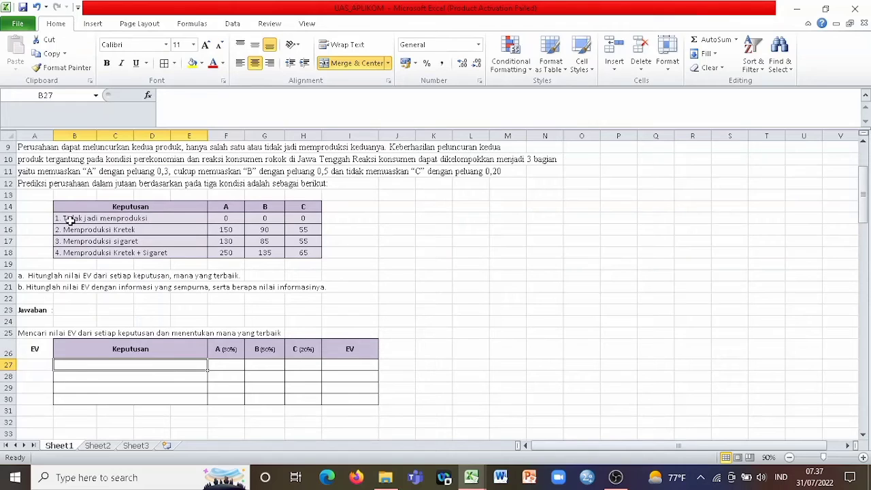
pyautogui.moveTo(70, 221); pyautogui.dragTo(307, 256)
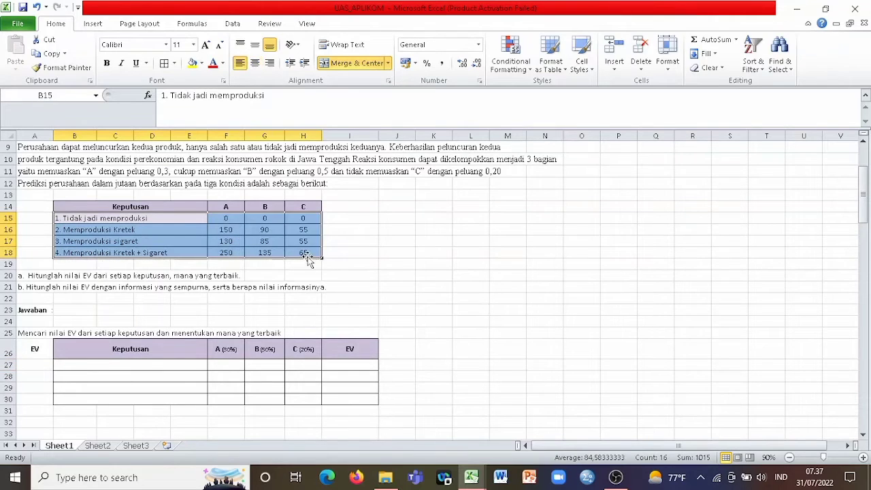
pyautogui.click(32, 55)
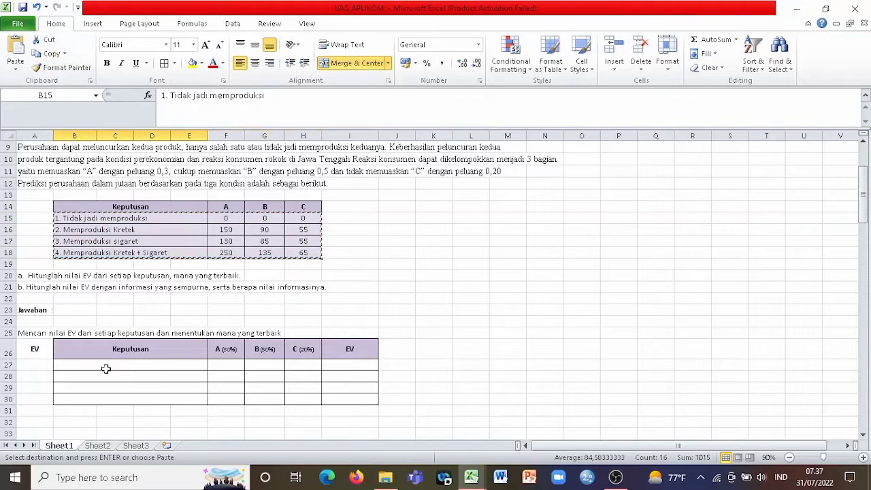
pyautogui.moveTo(106, 369); pyautogui.dragTo(311, 399)
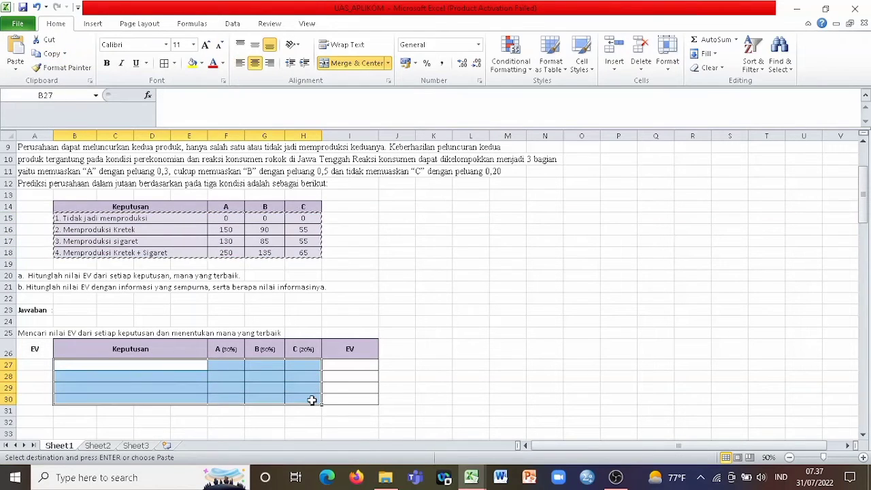
pyautogui.click(14, 47)
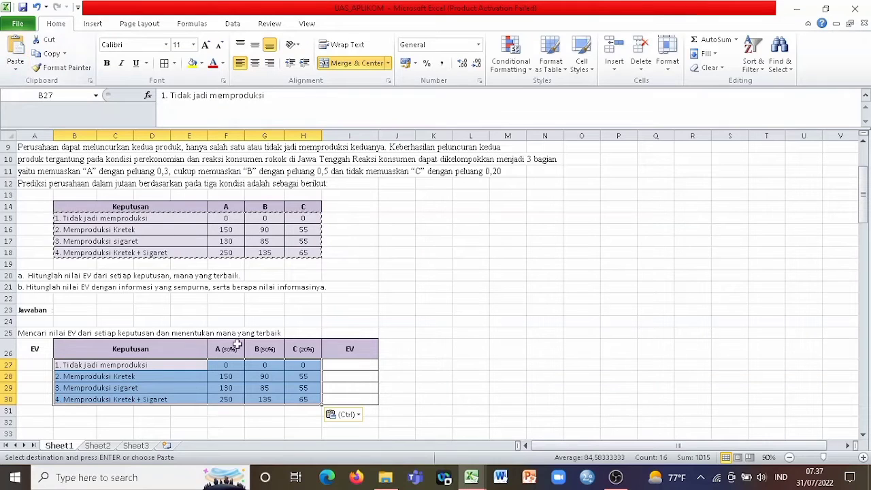
# Enter an EV formula in I27 that sums F27 times 30%, G27 times 50% and H27 times 20%.
pyautogui.click(368, 366)
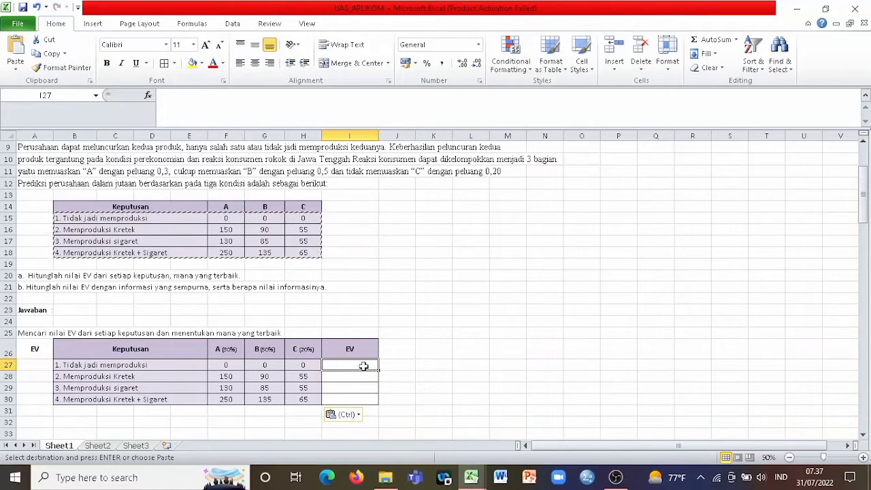
pyautogui.write('=')
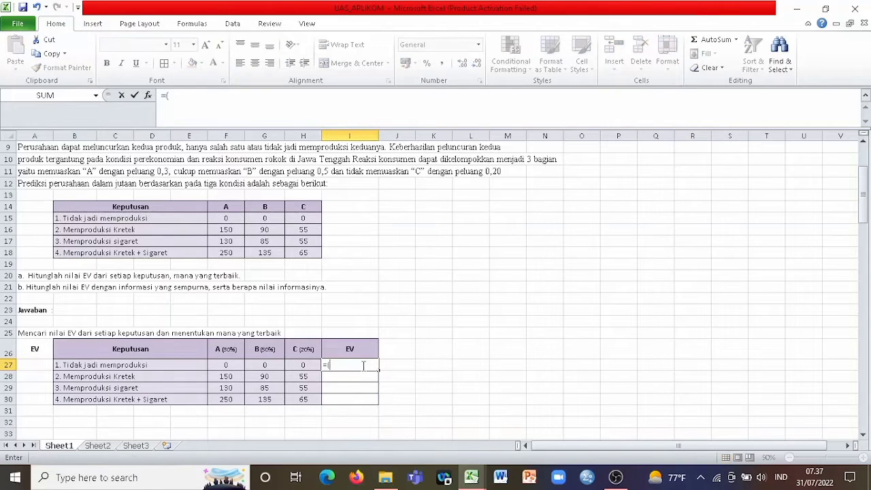
pyautogui.write('(')
pyautogui.click(232, 366)
pyautogui.write('*')
pyautogui.write('0%')
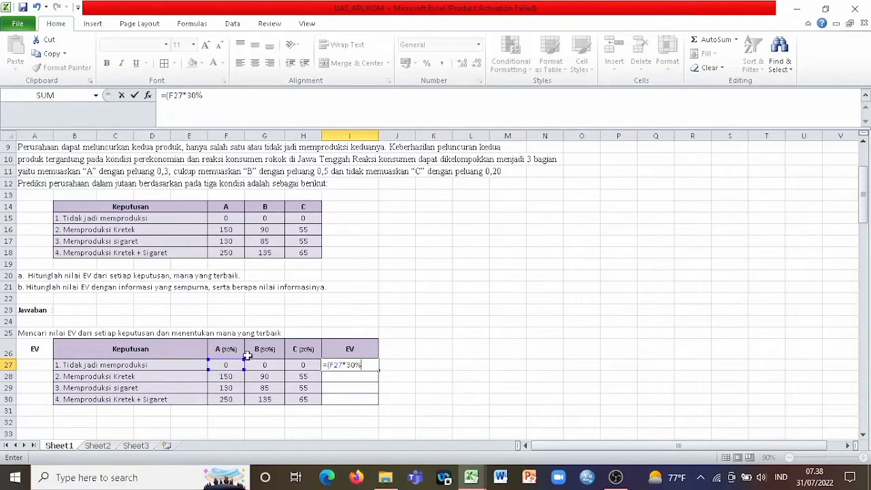
pyautogui.write(')+')
pyautogui.click(268, 367)
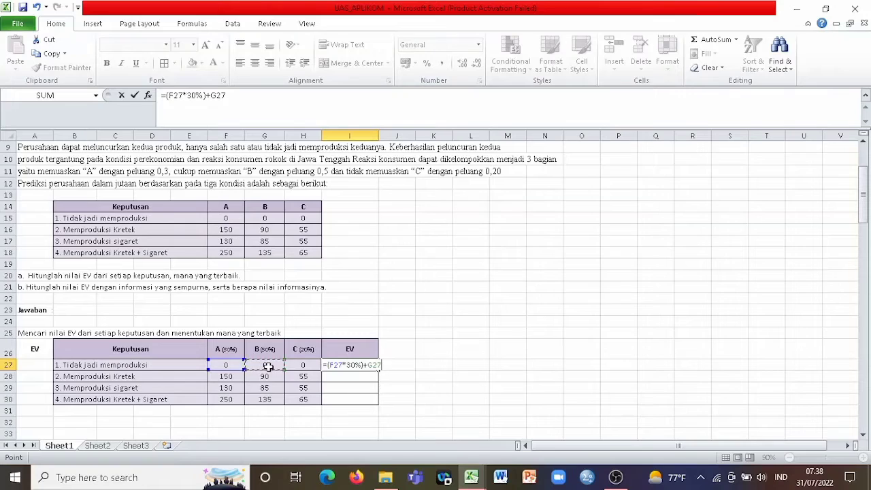
pyautogui.write('*50%)+(')
pyautogui.click(297, 366)
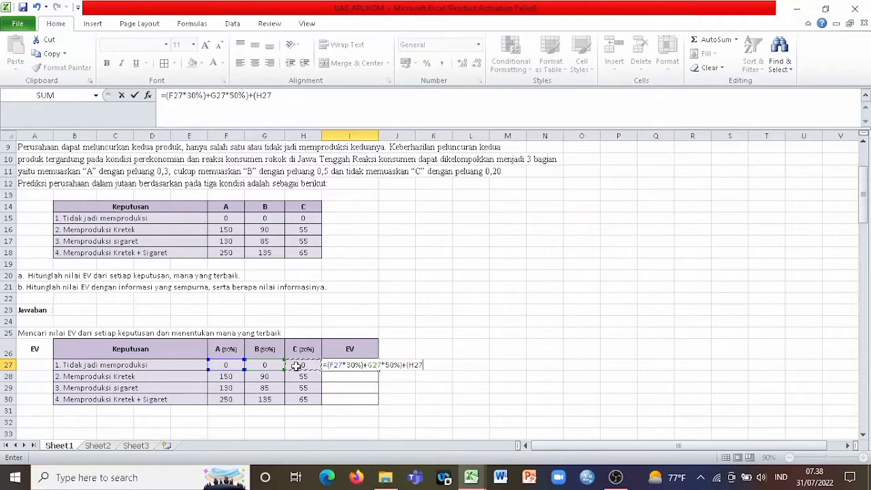
pyautogui.write('*20%')
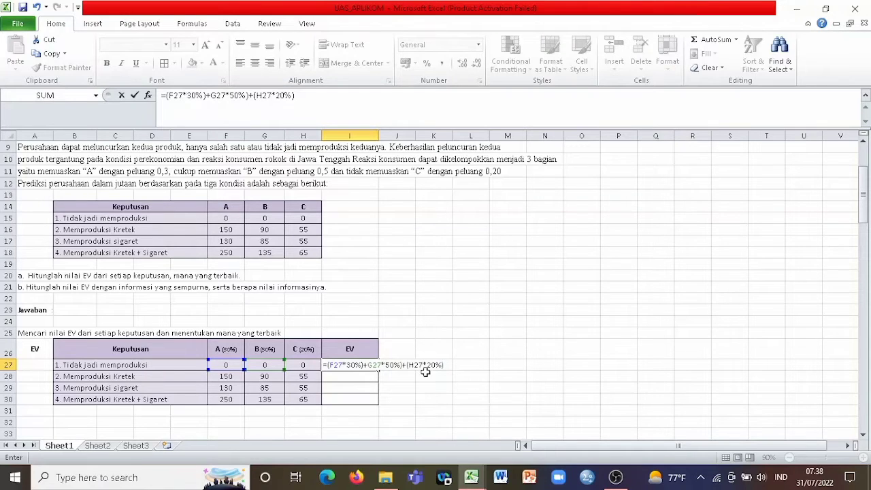
pyautogui.press('Return')
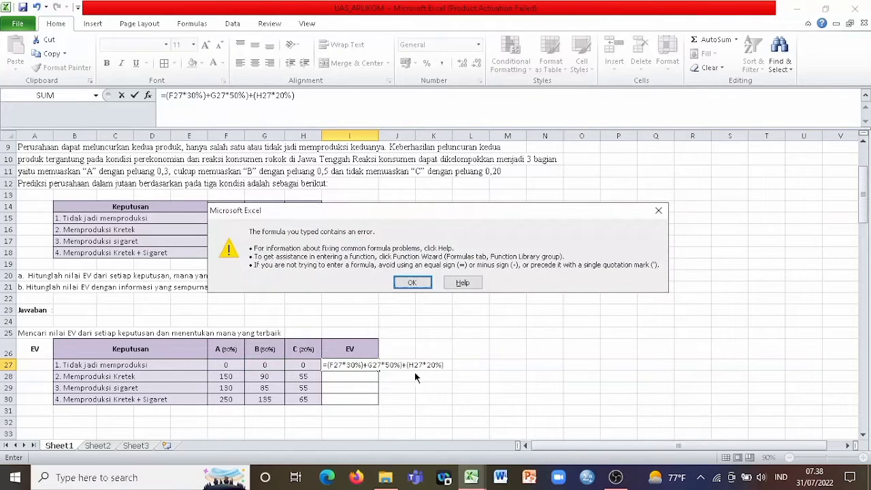
pyautogui.click(411, 282)
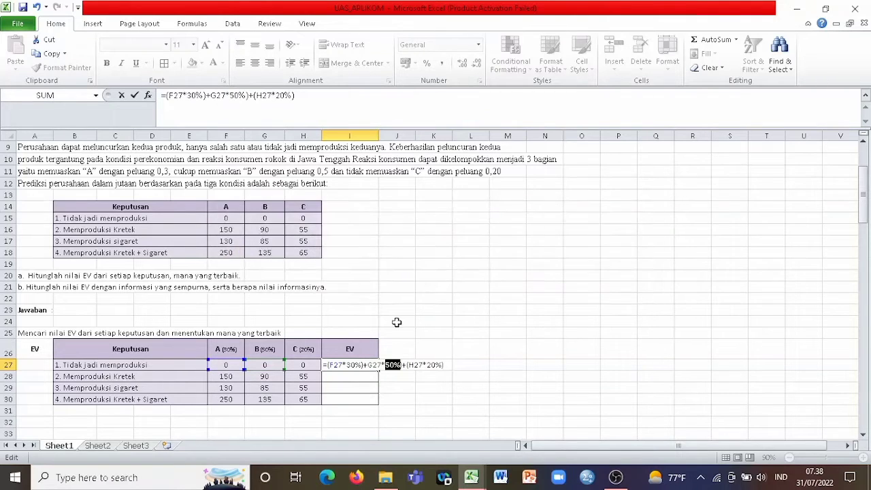
# Add the missing opening parenthesis before G27 so I27 holds =(F27*30%)+(G27*50%)+(H27*20%).
pyautogui.click(367, 365)
pyautogui.write('(')
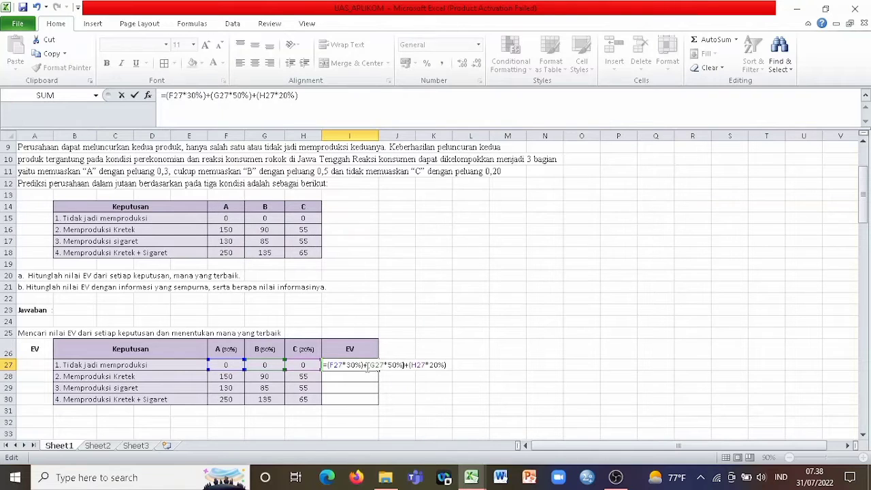
pyautogui.press('Return')
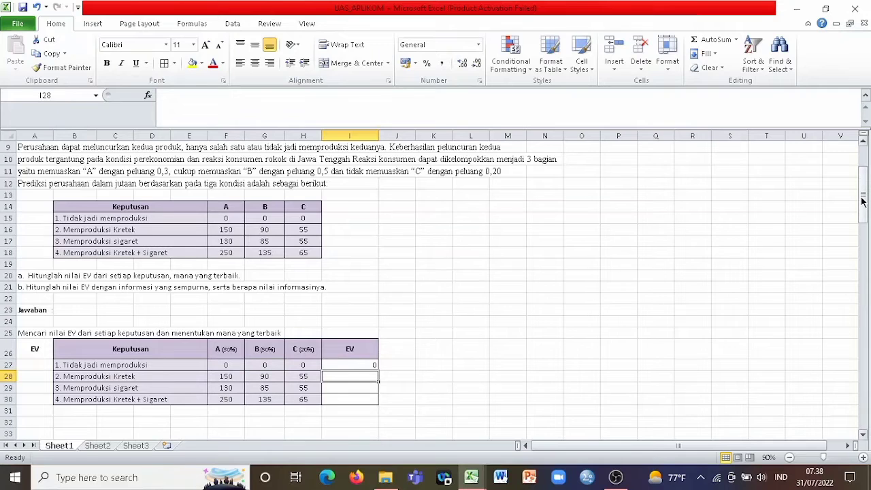
# Fill the EV formula from I27 down through I30 for the remaining decisions.
pyautogui.moveTo(862, 201); pyautogui.dragTo(863, 199)
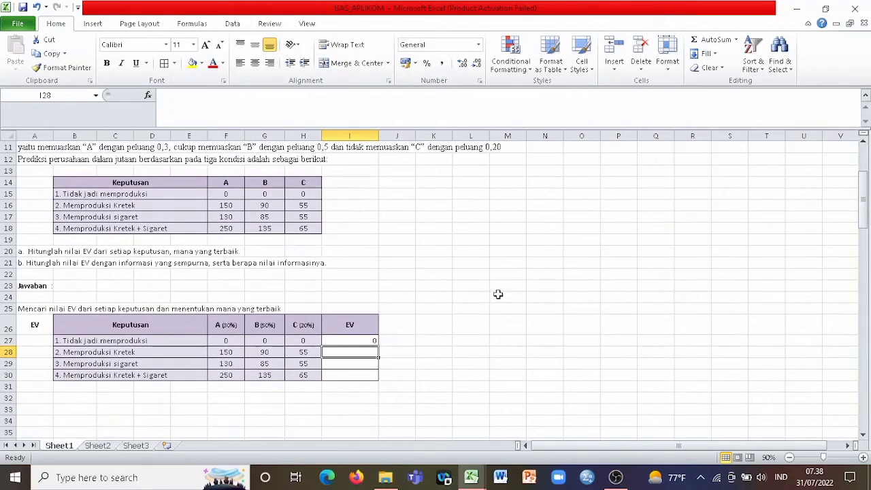
pyautogui.click(369, 341)
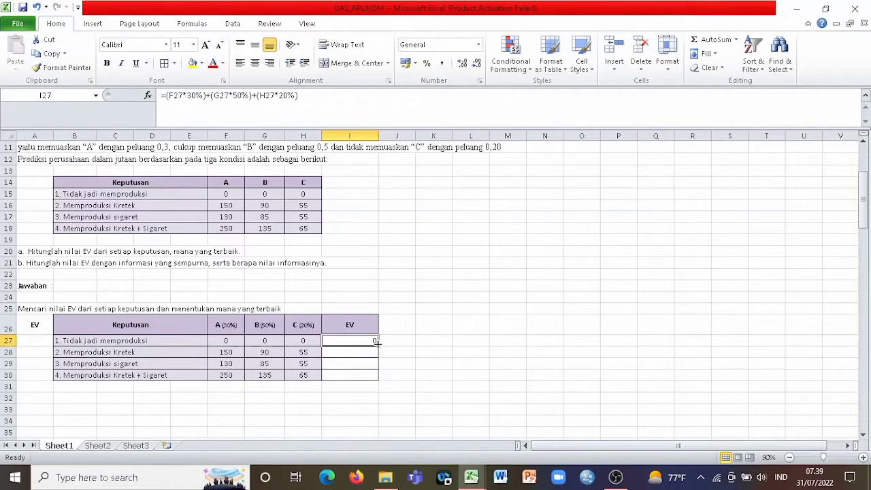
pyautogui.moveTo(378, 346); pyautogui.dragTo(376, 379)
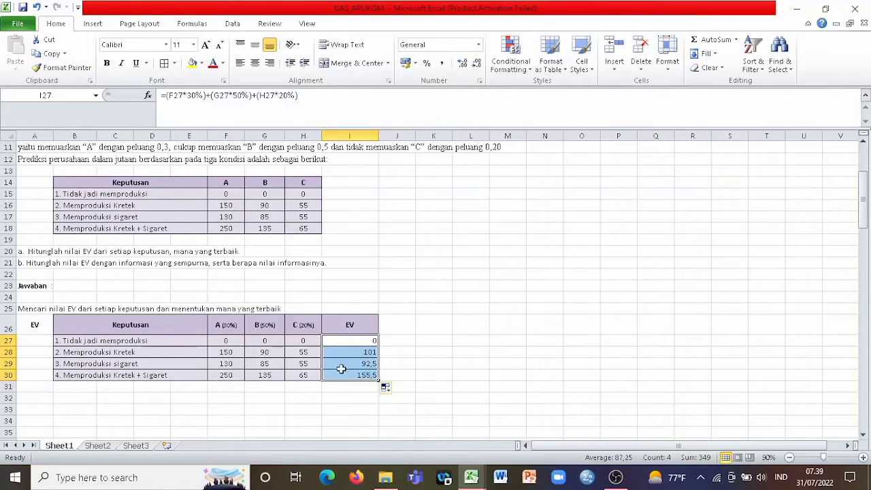
# Highlight the EV cell of "4. Memproduksi Kretek + Sigaret" (I30) with a yellow fill as the best decision.
pyautogui.click(364, 373)
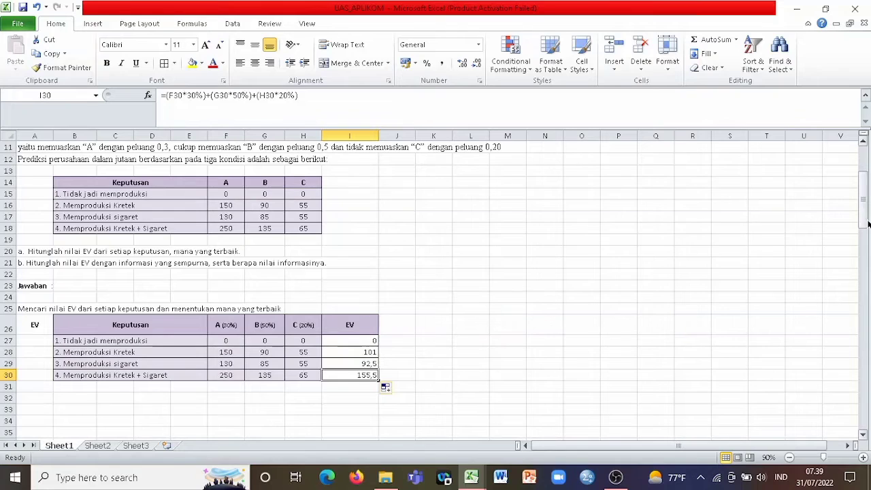
pyautogui.moveTo(866, 223); pyautogui.dragTo(867, 212)
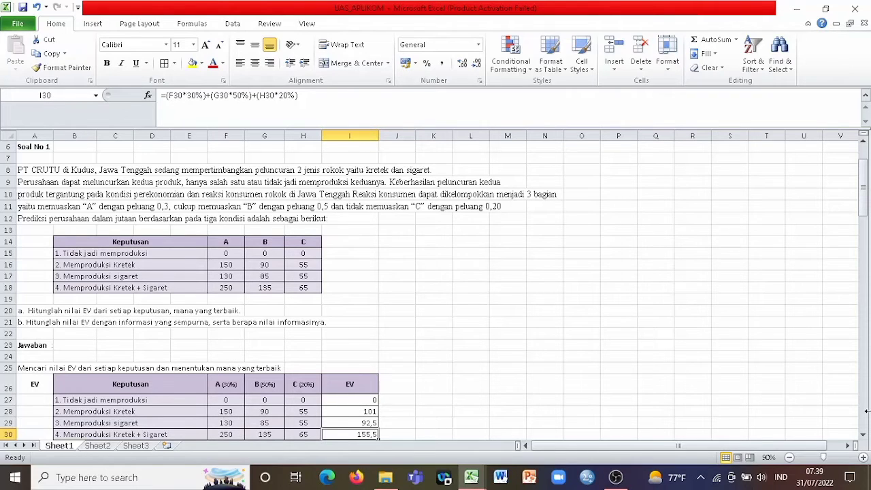
pyautogui.click(862, 436)
pyautogui.click(862, 436)
pyautogui.scroll(-10, 862, 437)
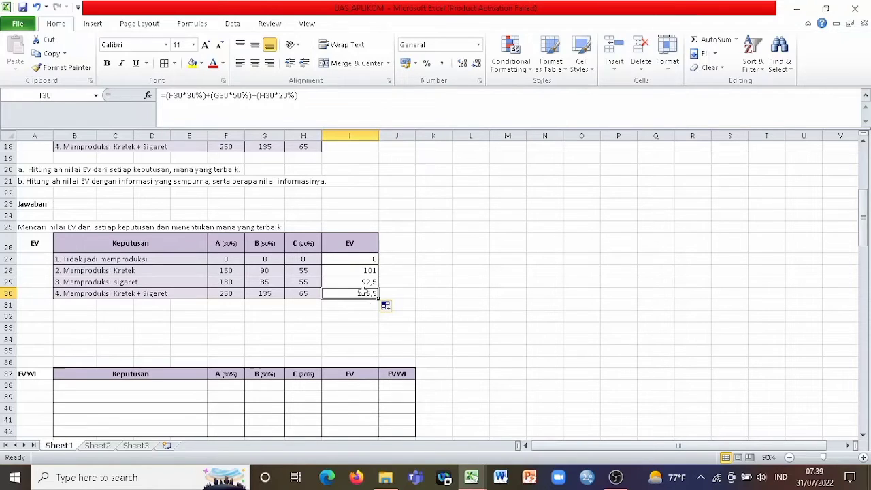
pyautogui.click(193, 62)
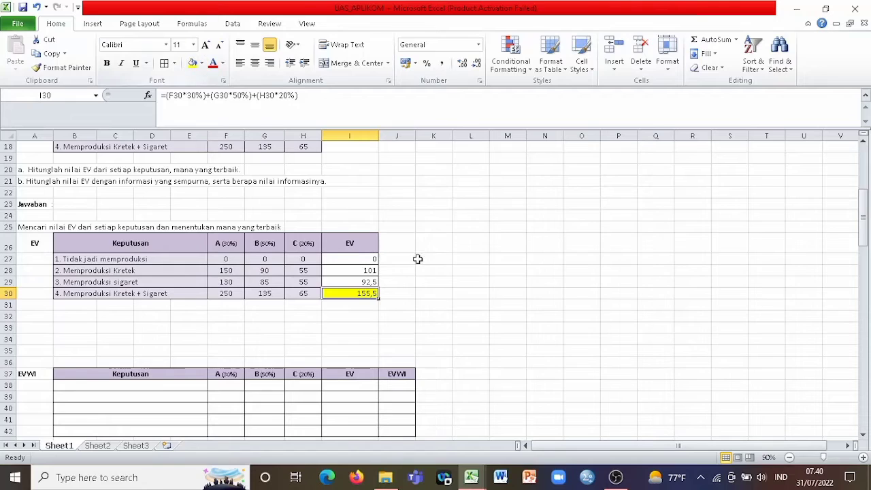
pyautogui.click(75, 308)
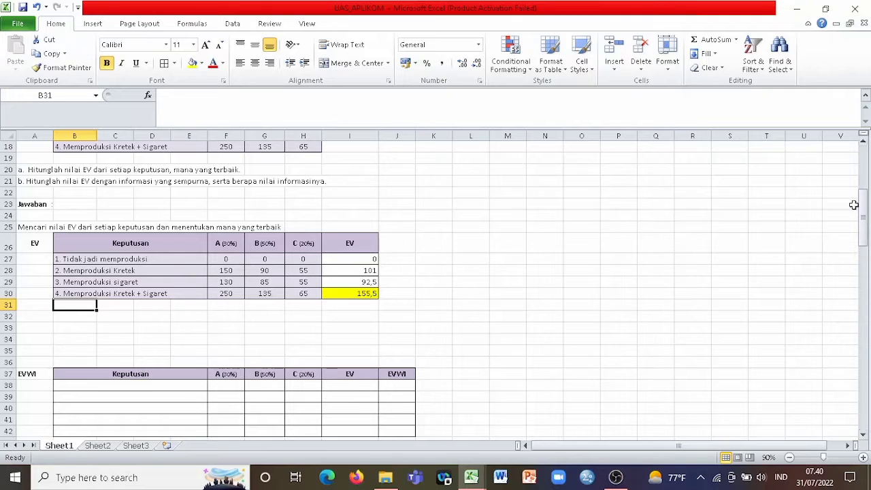
pyautogui.moveTo(862, 247); pyautogui.dragTo(865, 229)
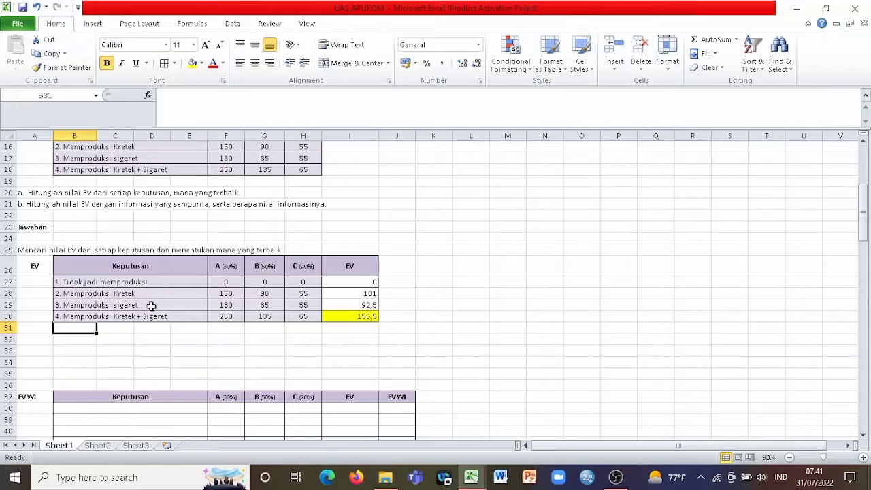
pyautogui.click(75, 338)
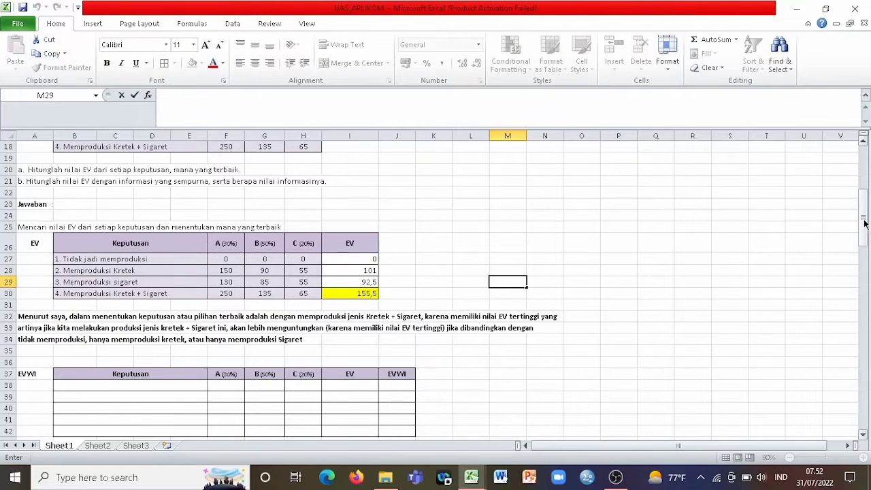
pyautogui.moveTo(864, 223); pyautogui.dragTo(864, 217)
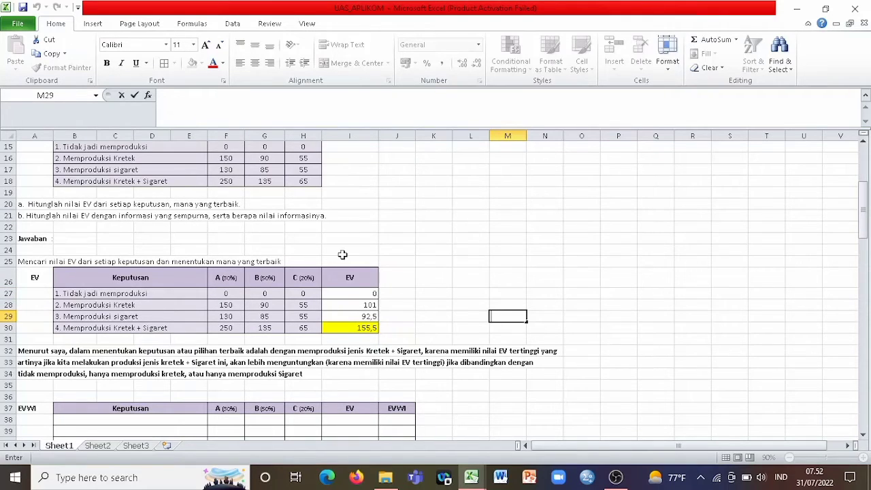
# Copy the four decision rows of the EV table, including the EV column (B27:I30), into the EVWI table starting at B38.
pyautogui.moveTo(864, 230)
pyautogui.mouseDown()
pyautogui.moveTo(868, 268)
pyautogui.moveTo(859, 236)
pyautogui.mouseUp()
pyautogui.moveTo(863, 245); pyautogui.dragTo(862, 245)
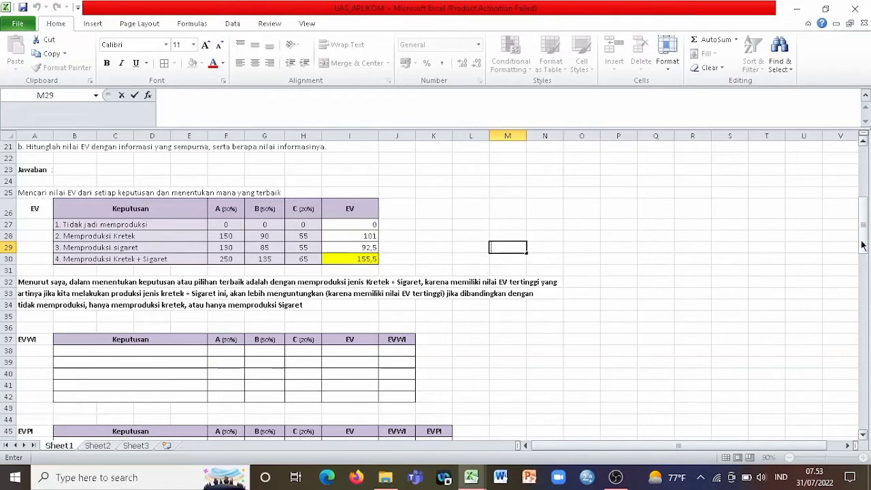
pyautogui.moveTo(862, 243)
pyautogui.mouseDown()
pyautogui.moveTo(867, 233)
pyautogui.moveTo(863, 238)
pyautogui.mouseUp()
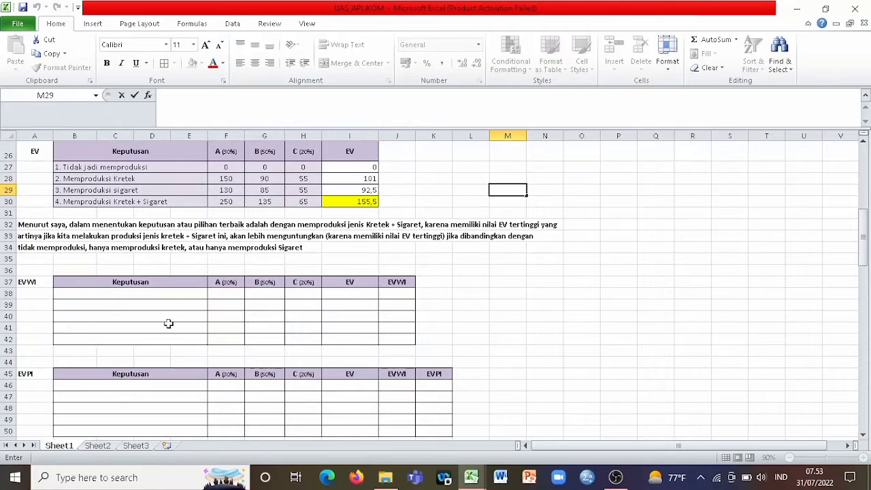
pyautogui.click(171, 296)
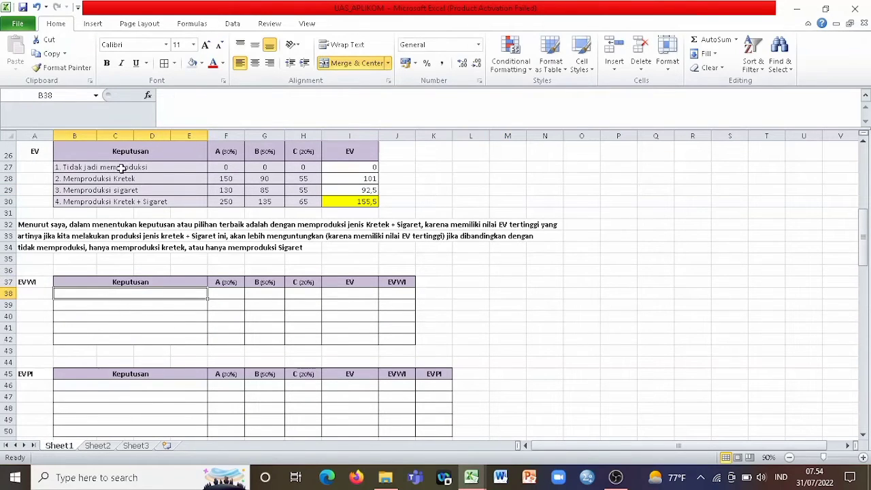
pyautogui.moveTo(121, 169); pyautogui.dragTo(352, 200)
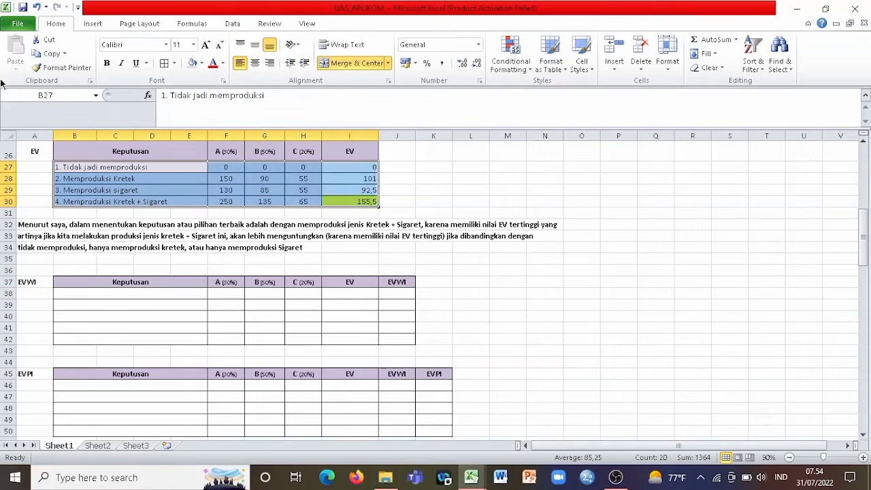
pyautogui.click(49, 53)
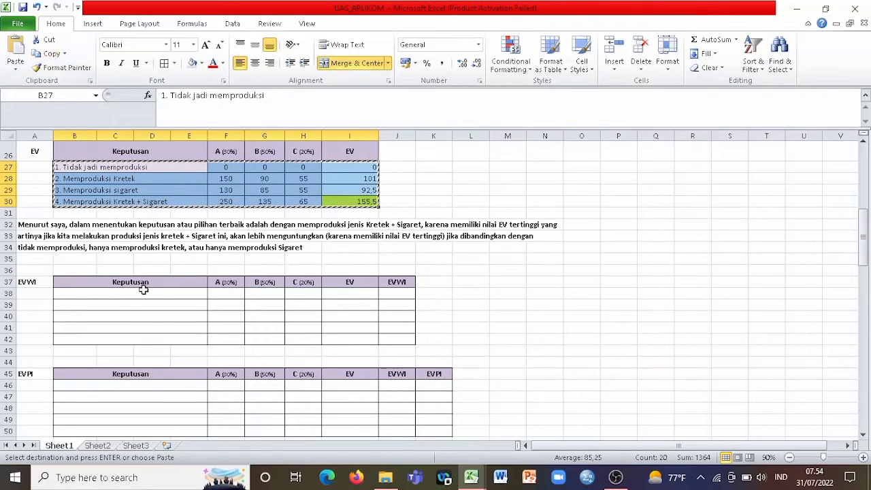
pyautogui.moveTo(144, 292); pyautogui.dragTo(358, 338)
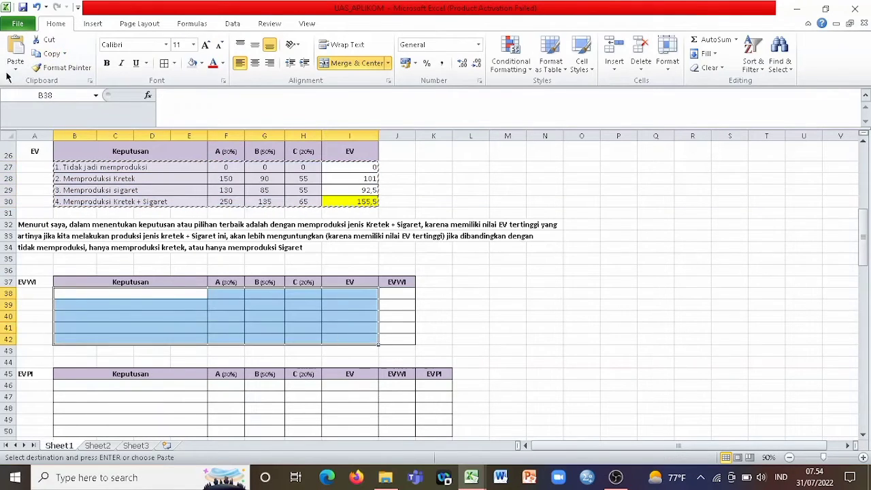
pyautogui.click(23, 53)
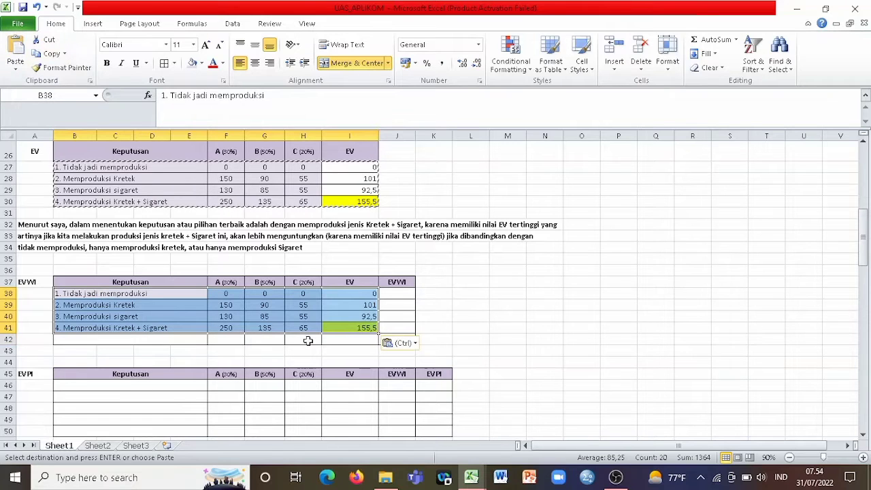
# Label the empty row below the decisions in the EVWI table (B42) "Nilai Tertinggi".
pyautogui.click(141, 340)
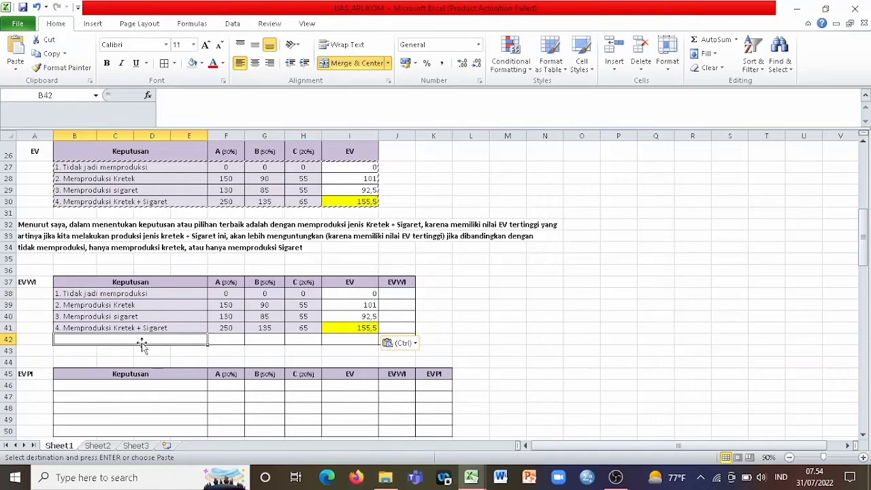
pyautogui.write('N')
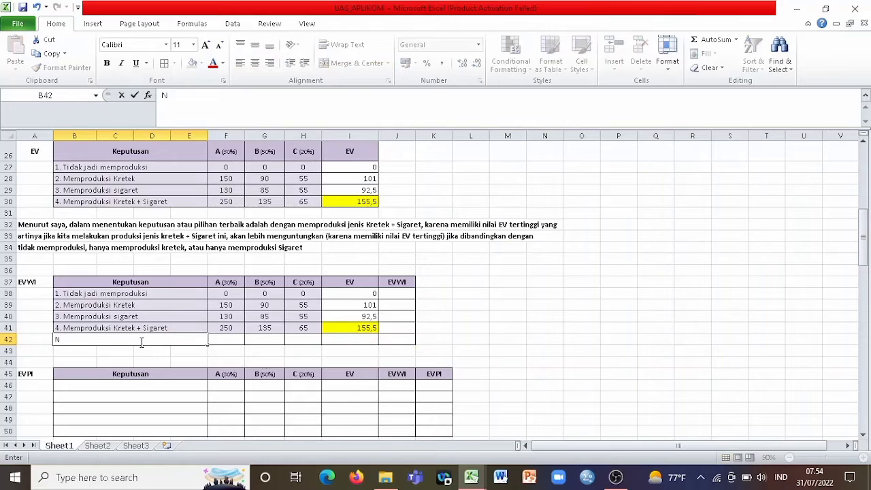
pyautogui.write('ilai Tertinggi')
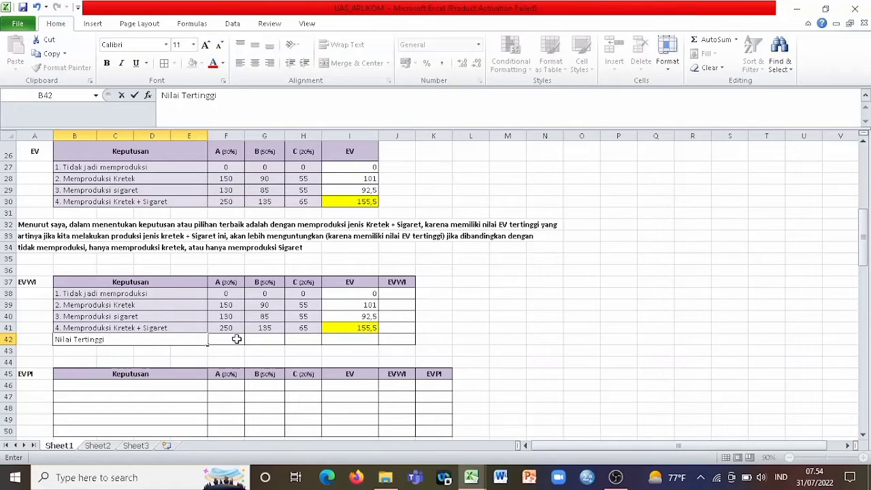
# Enter =MAX(F38:F41) in F42 to get the highest value of condition A in the EVWI table.
pyautogui.click(236, 339)
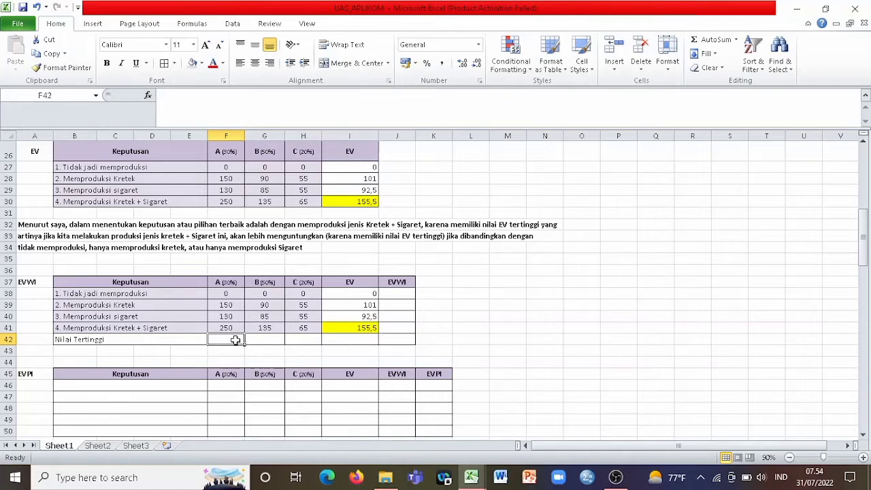
pyautogui.write('=')
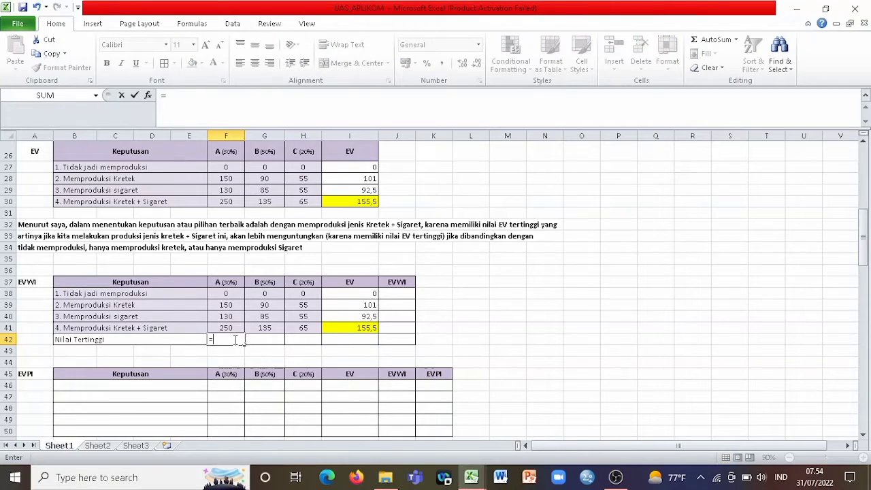
pyautogui.write('max(')
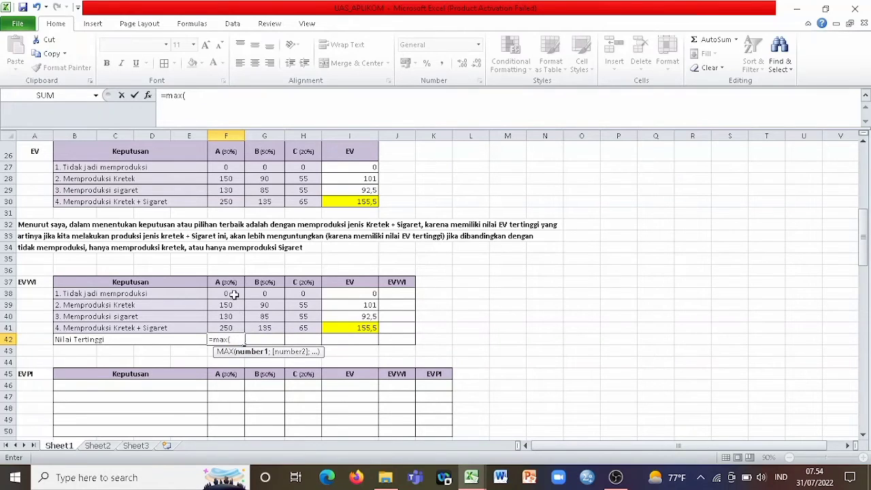
pyautogui.moveTo(234, 294); pyautogui.dragTo(234, 328)
pyautogui.press('Return')
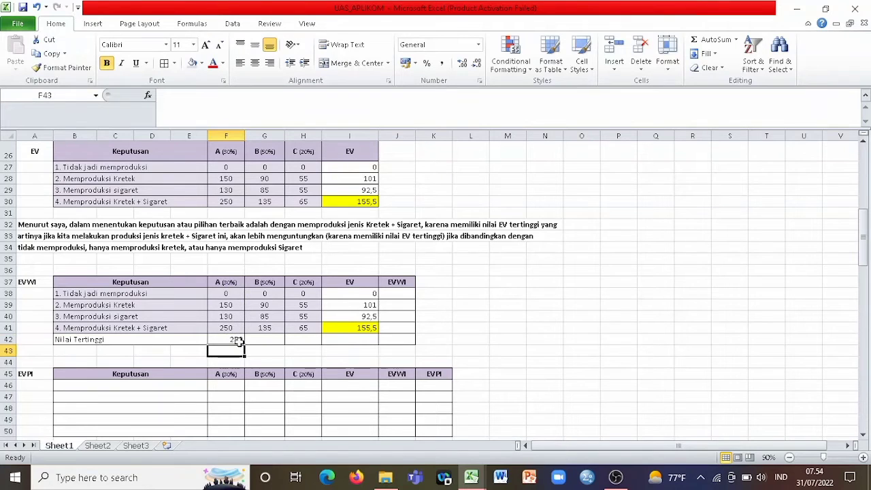
# Fill the MAX formula from F42 across to H42 for conditions B and C.
pyautogui.click(238, 340)
pyautogui.moveTo(245, 345); pyautogui.dragTo(320, 338)
pyautogui.click(276, 339)
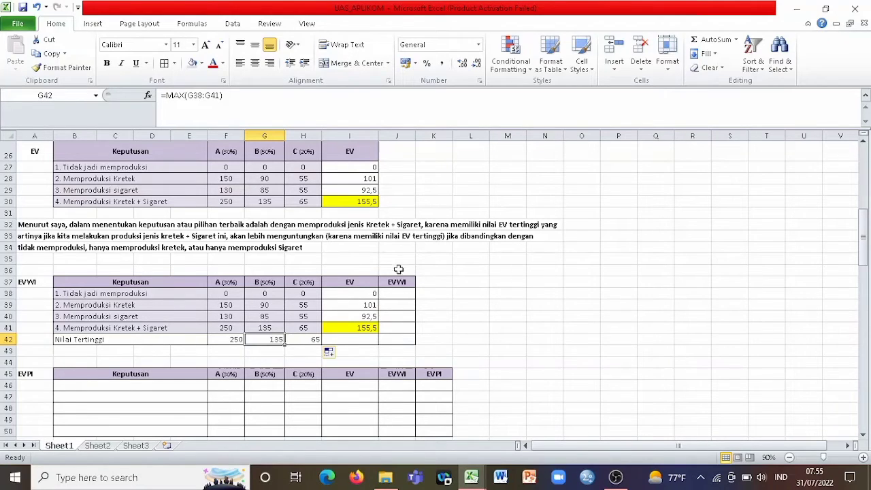
# Calculate the EVWI in J42 with the formula =(F42*30%)+(G42*50%)+(H42*20%).
pyautogui.click(403, 338)
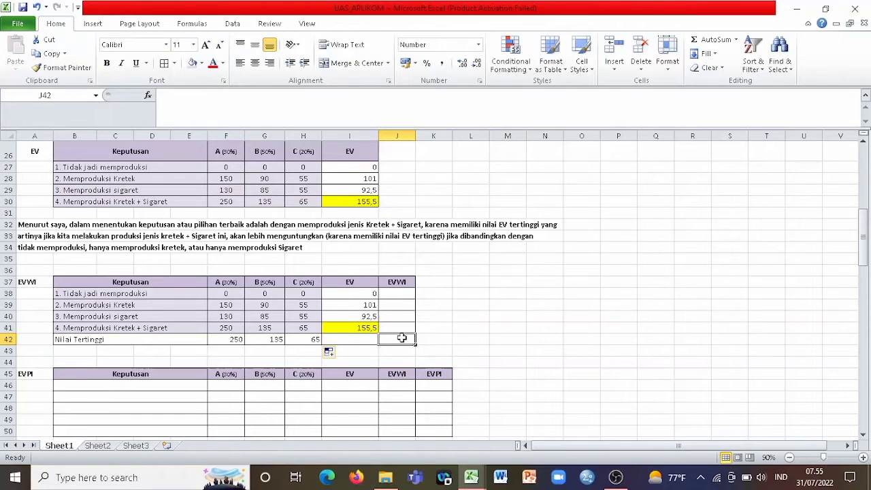
pyautogui.click(230, 342)
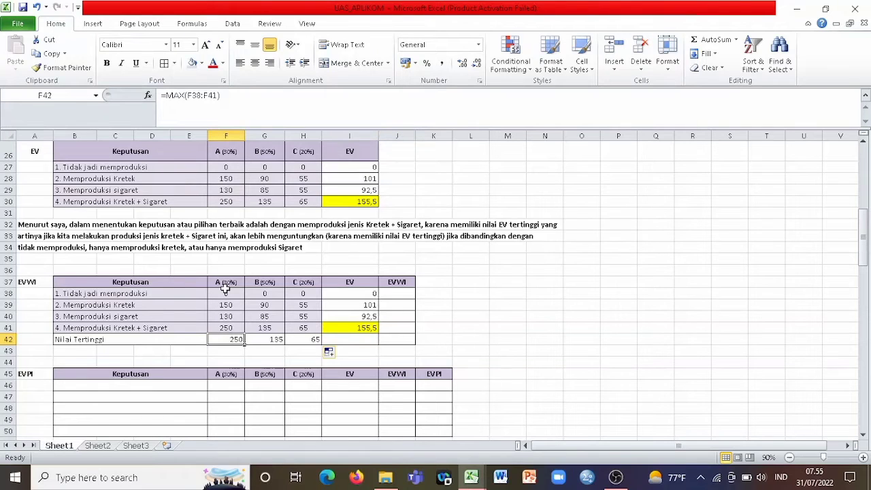
pyautogui.click(398, 340)
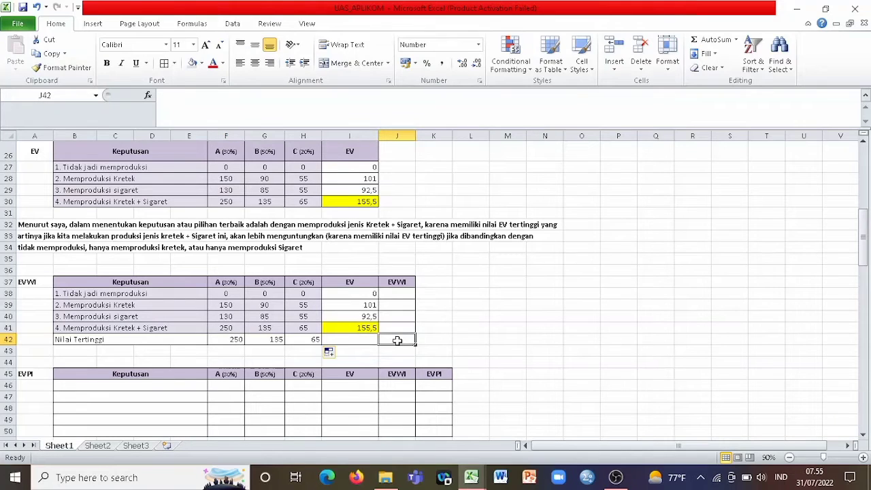
pyautogui.write('=')
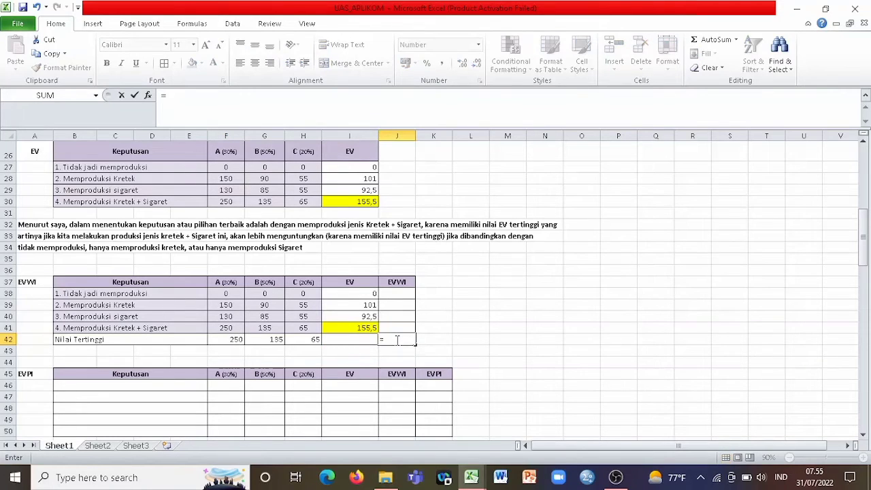
pyautogui.write('(')
pyautogui.click(238, 339)
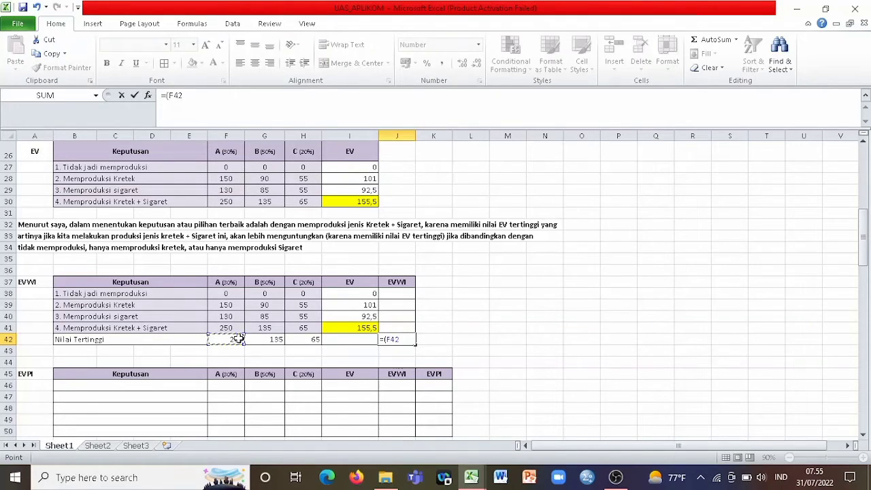
pyautogui.write('*30%)+(')
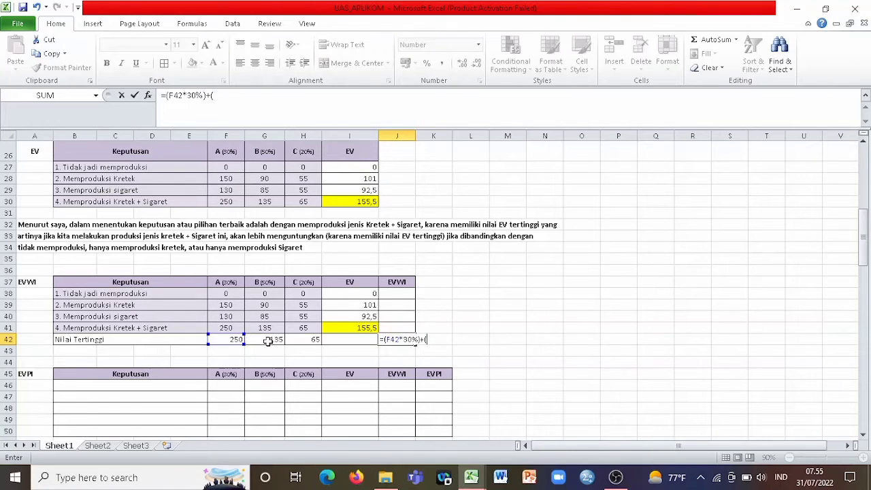
pyautogui.click(269, 341)
pyautogui.write('*50%')
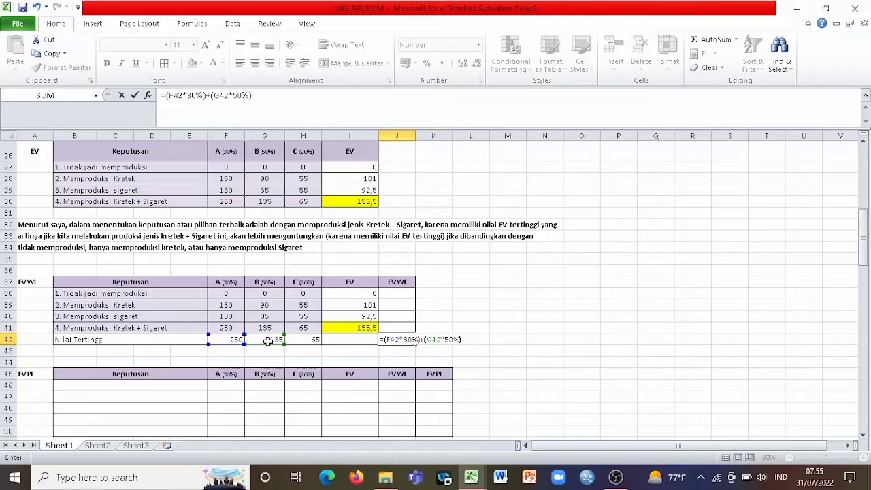
pyautogui.write(')+(')
pyautogui.click(309, 338)
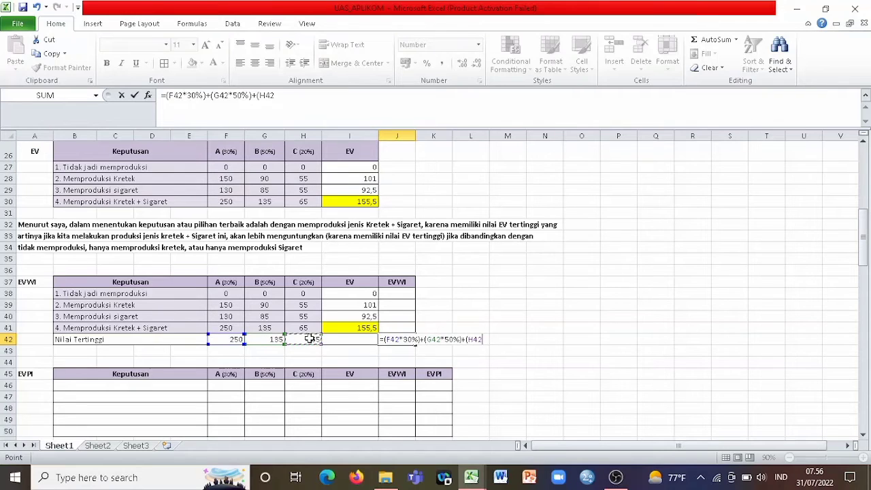
pyautogui.write('*20%)')
pyautogui.press('Return')
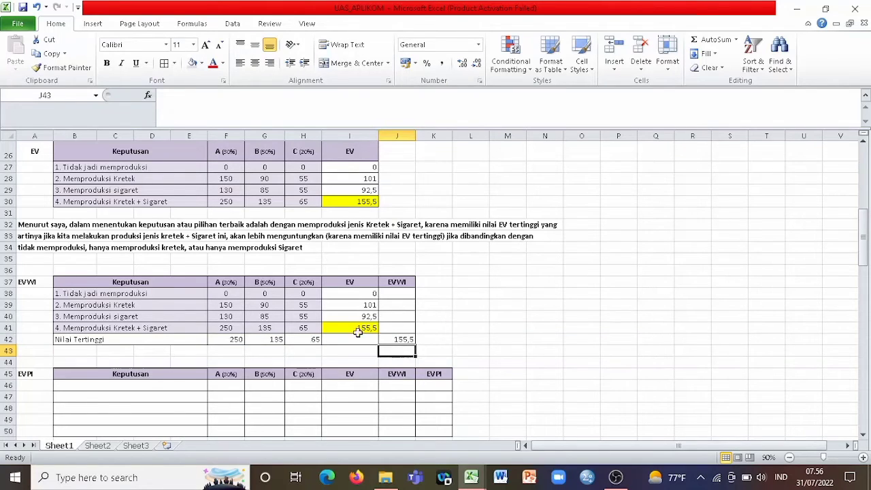
# Highlight the EVWI result cell J42 with a yellow fill.
pyautogui.click(399, 340)
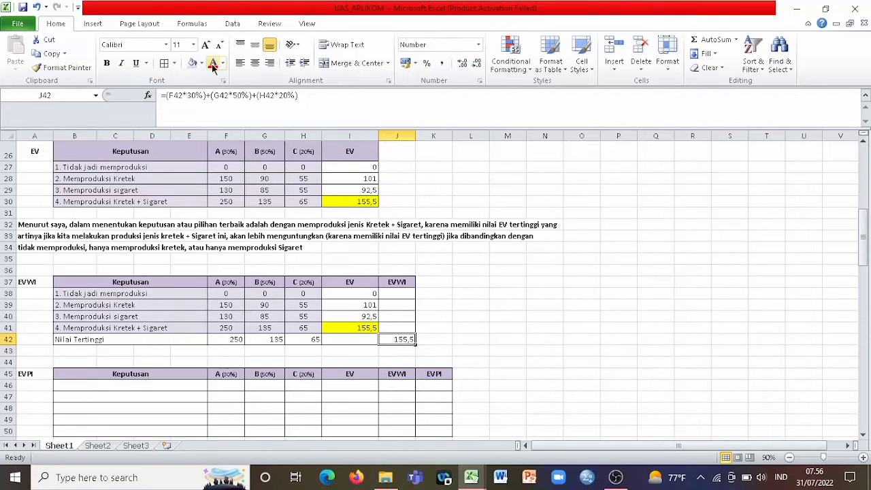
pyautogui.click(201, 63)
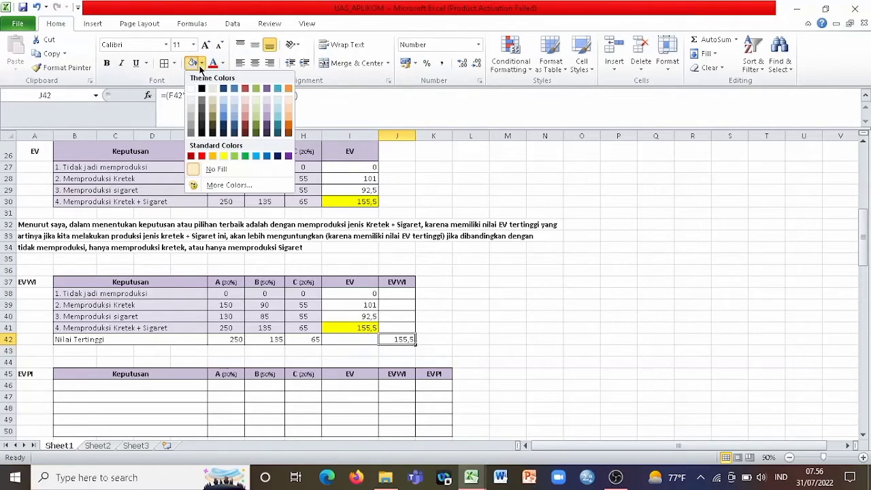
pyautogui.click(225, 156)
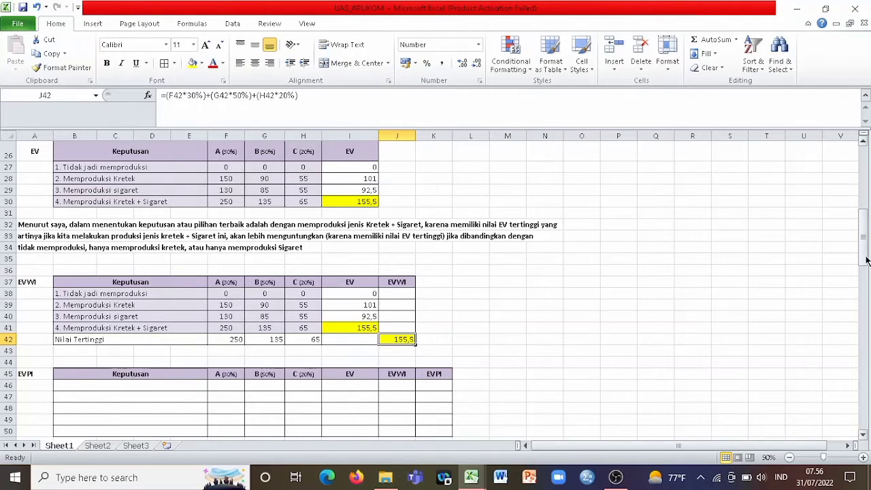
# Copy the EVWI table rows, including "Nilai Tertinggi" and the EVWI column (B38:J42), into the EVPI table at B46:J50.
pyautogui.moveTo(866, 260); pyautogui.dragTo(866, 255)
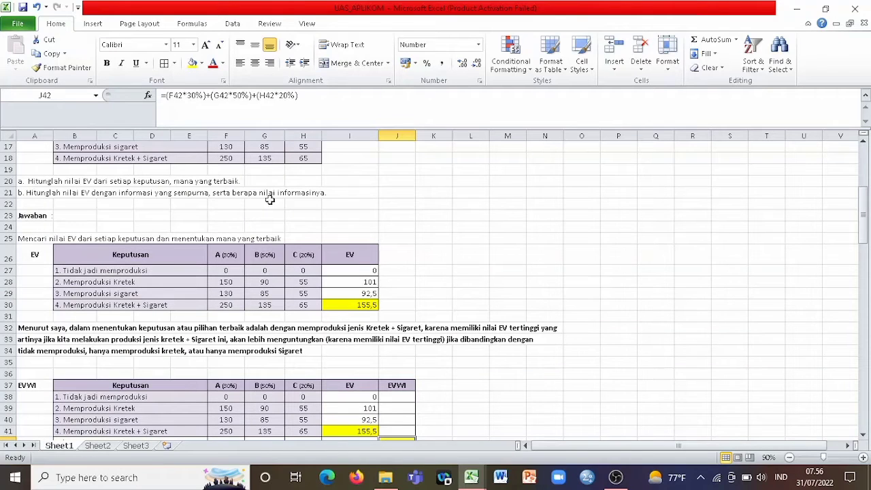
pyautogui.moveTo(861, 228); pyautogui.dragTo(862, 239)
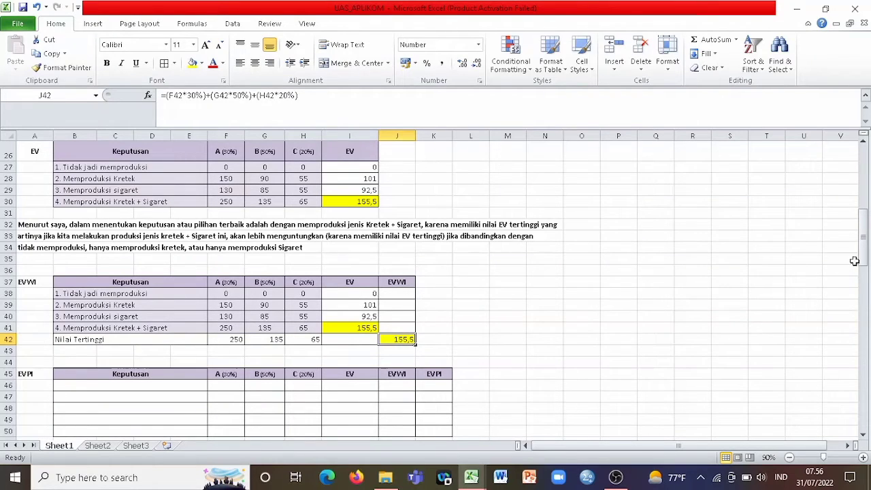
pyautogui.moveTo(864, 261); pyautogui.dragTo(864, 266)
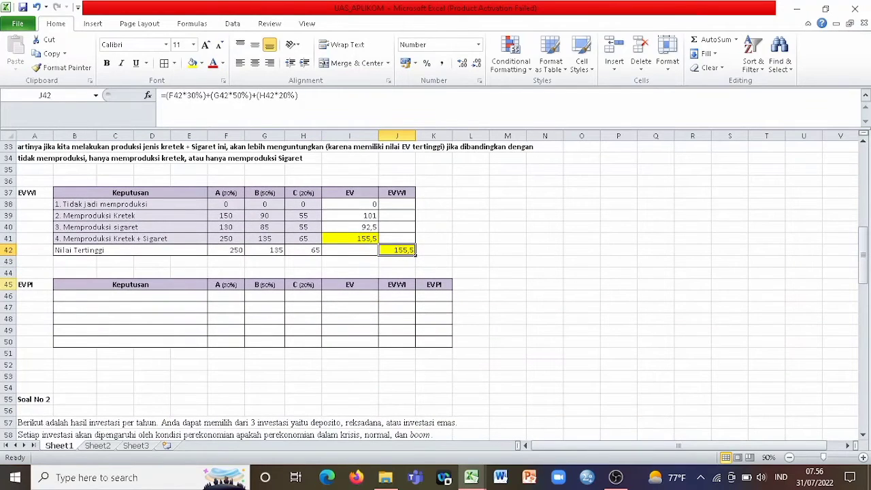
pyautogui.click(83, 294)
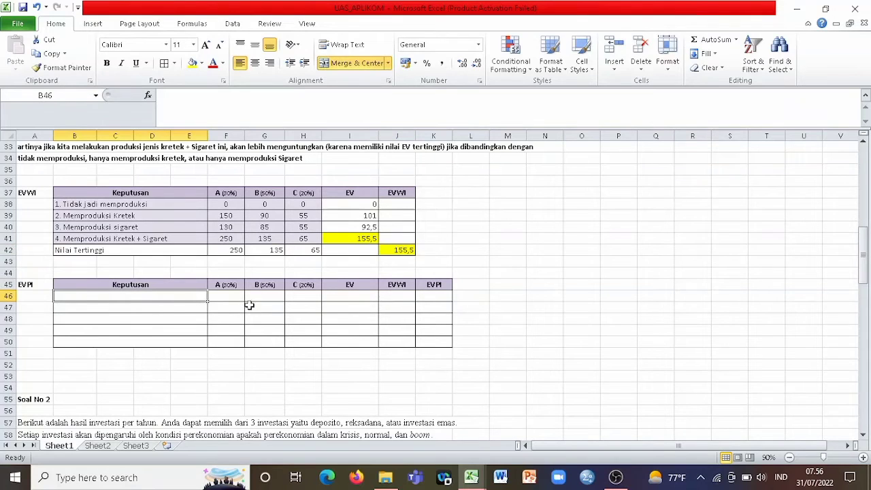
pyautogui.moveTo(112, 203); pyautogui.dragTo(408, 249)
pyautogui.click(36, 54)
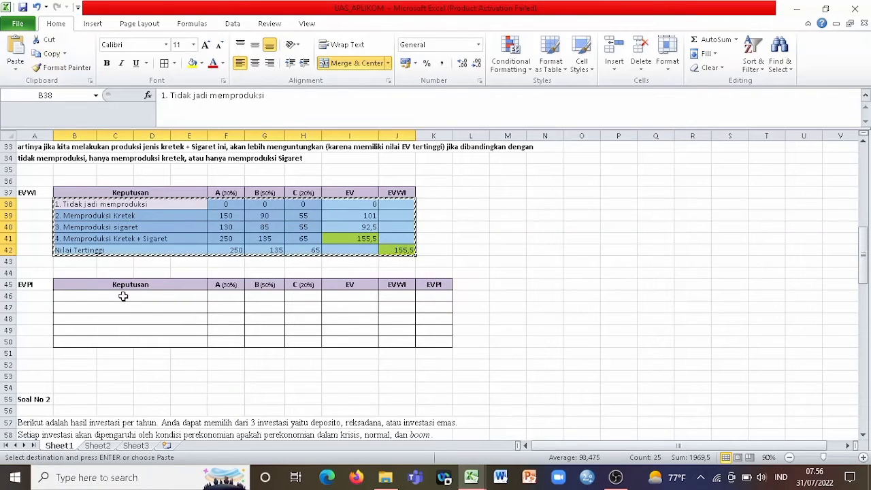
pyautogui.moveTo(123, 296); pyautogui.dragTo(387, 340)
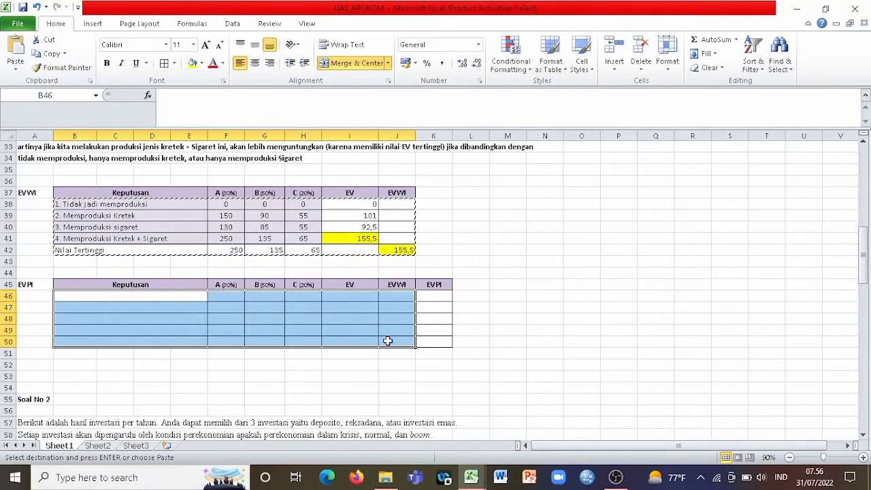
pyautogui.click(15, 55)
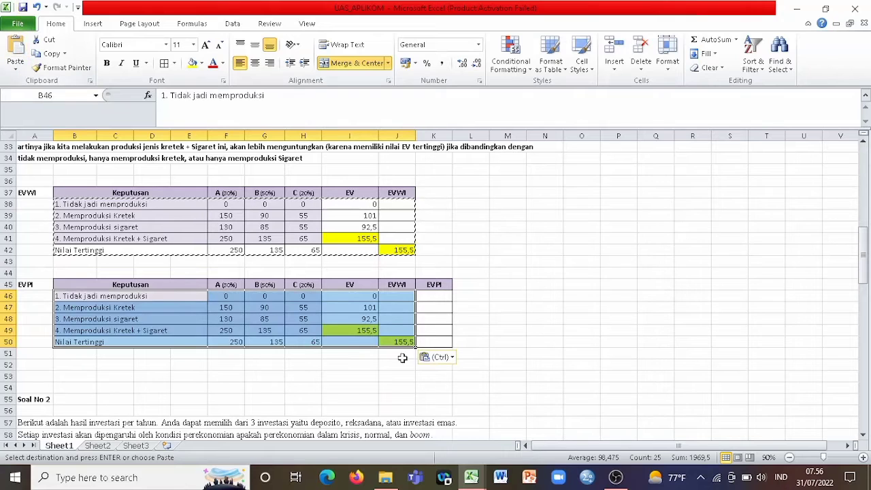
pyautogui.click(327, 399)
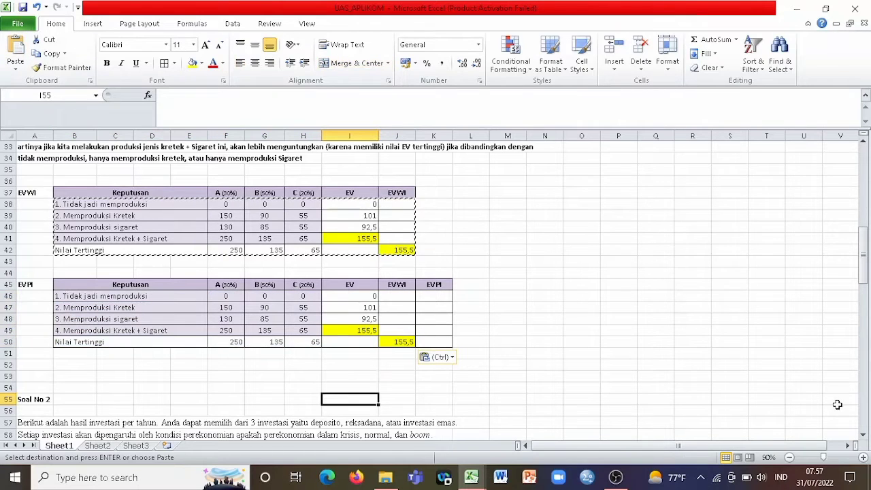
# Calculate the EVPI in K50 by subtracting the best EV from the EVWI with the formula =J50-I49.
pyautogui.moveTo(862, 251); pyautogui.dragTo(863, 255)
pyautogui.click(93, 352)
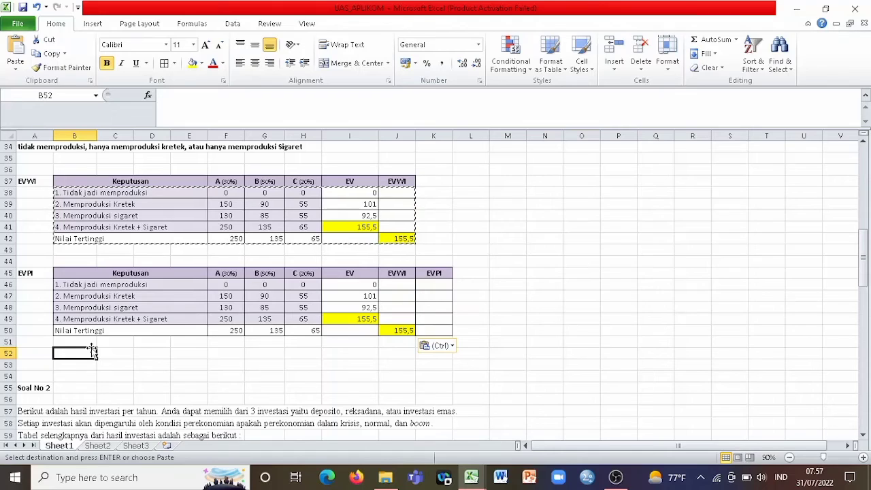
pyautogui.click(444, 329)
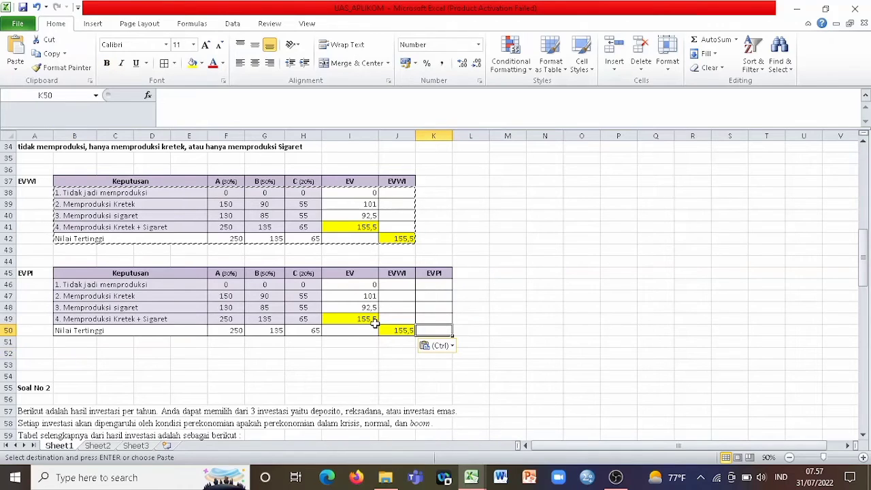
pyautogui.write('=')
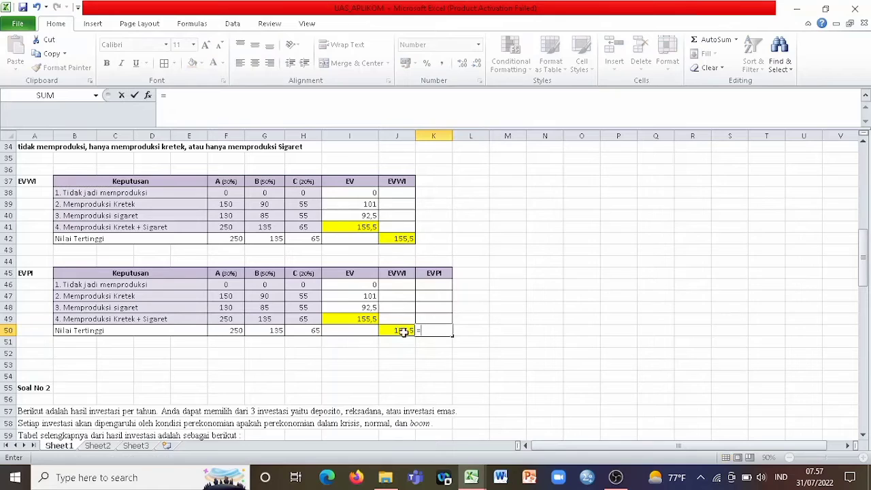
pyautogui.click(403, 329)
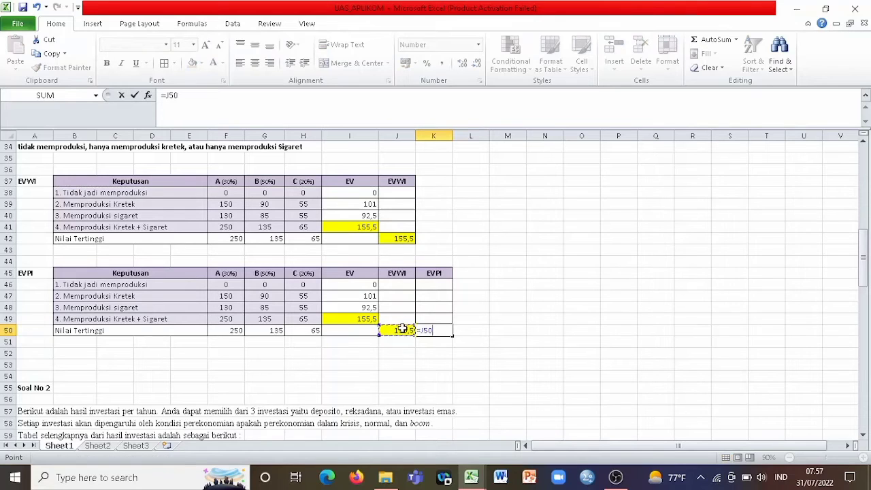
pyautogui.write('-')
pyautogui.click(357, 319)
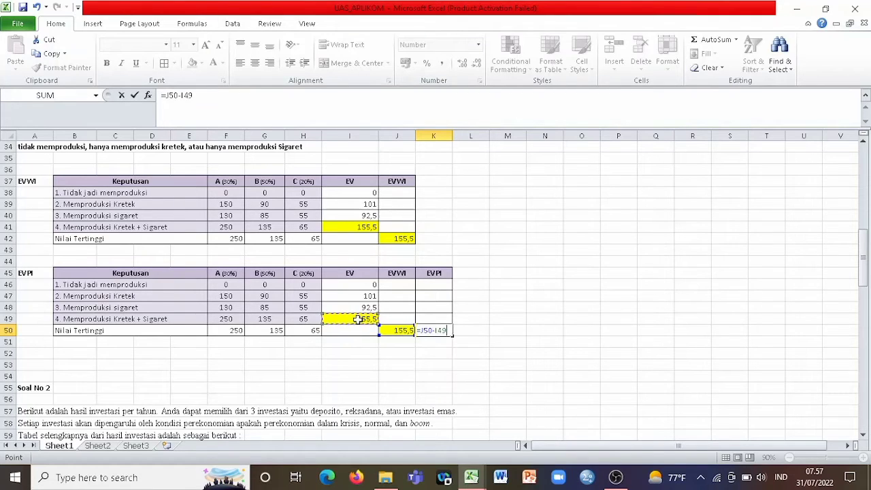
pyautogui.press('Return')
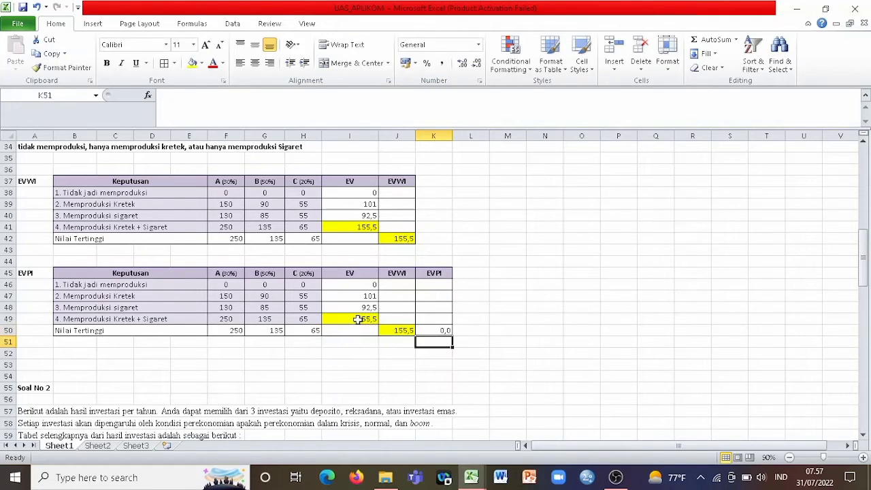
pyautogui.click(431, 329)
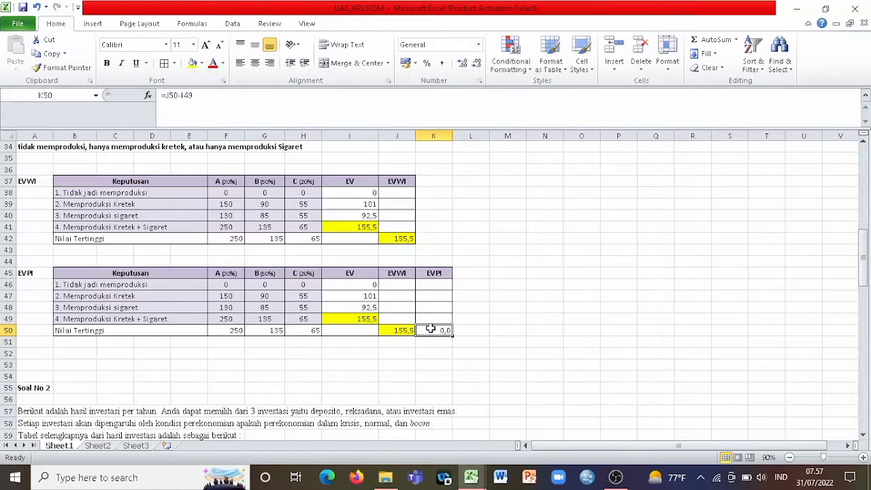
# Format the EVPI result in K50 with no decimal places and a yellow fill.
pyautogui.click(476, 62)
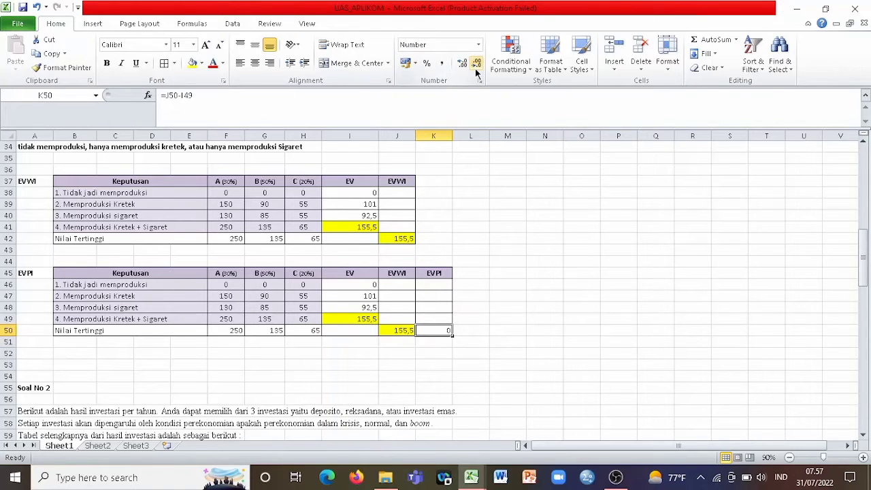
pyautogui.click(192, 63)
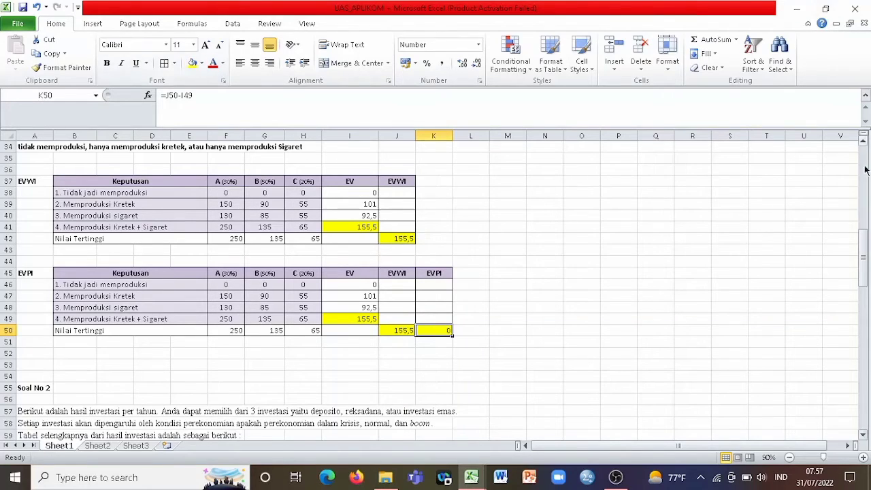
# Fill the EV values I27:I29 in the first answer table with the table's light purple.
pyautogui.moveTo(864, 265); pyautogui.dragTo(864, 206)
pyautogui.moveTo(337, 317); pyautogui.dragTo(340, 340)
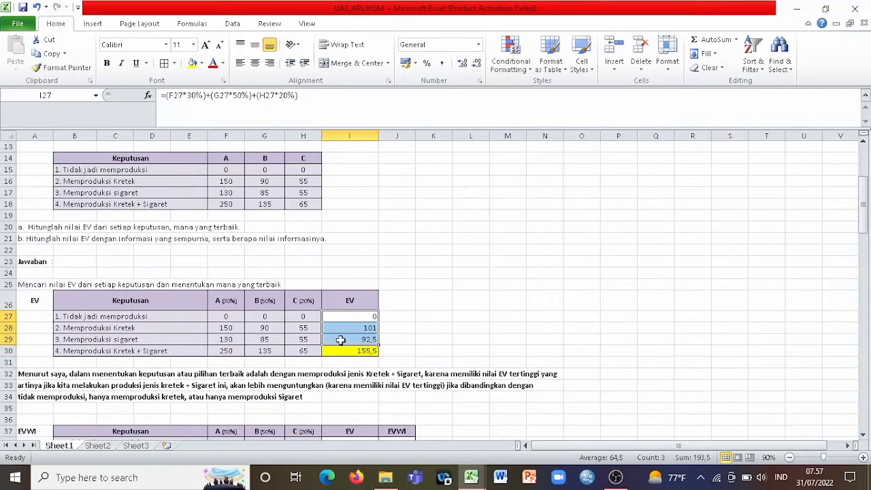
pyautogui.click(201, 66)
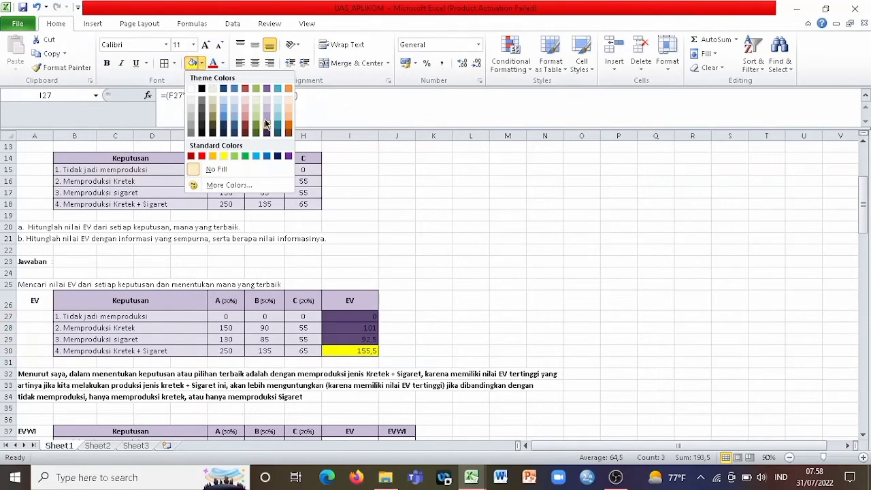
pyautogui.click(222, 169)
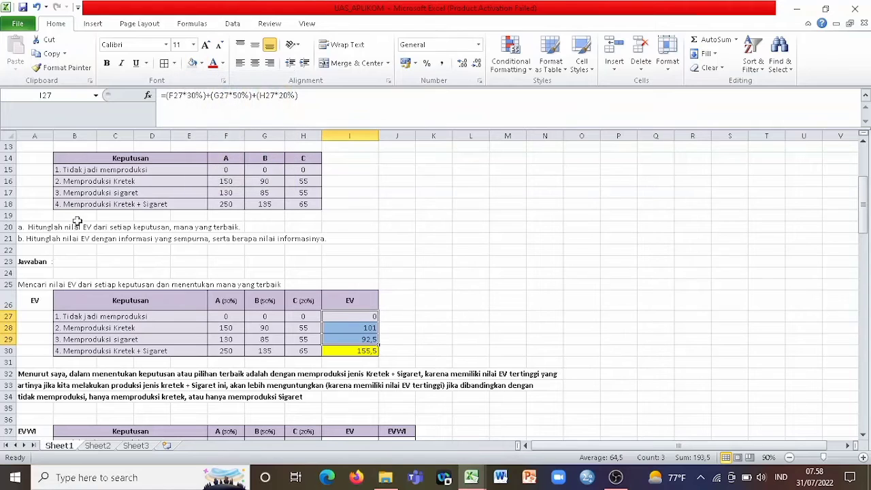
# Copy the formatting of I27:I29 to cells I38:J40 of the EVWI table and fill J41 with the same light purple.
pyautogui.click(52, 69)
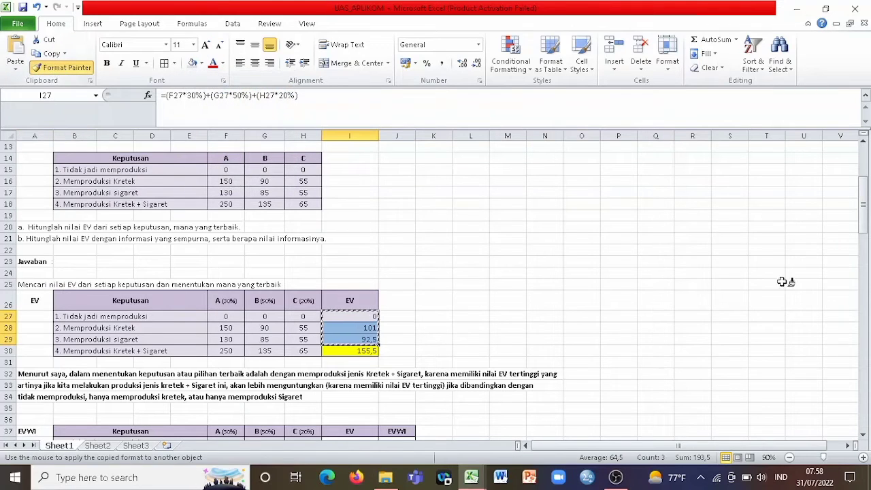
pyautogui.moveTo(863, 201); pyautogui.dragTo(863, 224)
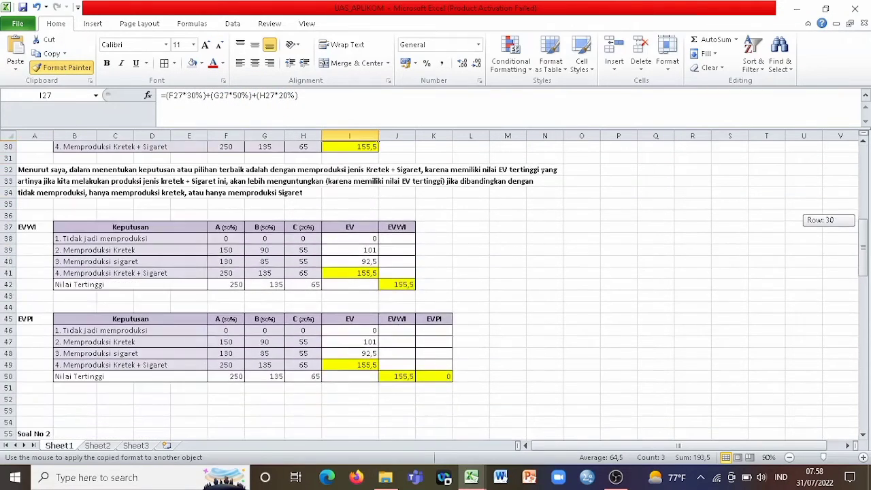
pyautogui.moveTo(357, 238)
pyautogui.mouseDown()
pyautogui.moveTo(368, 262)
pyautogui.moveTo(394, 267)
pyautogui.mouseUp()
pyautogui.click(394, 273)
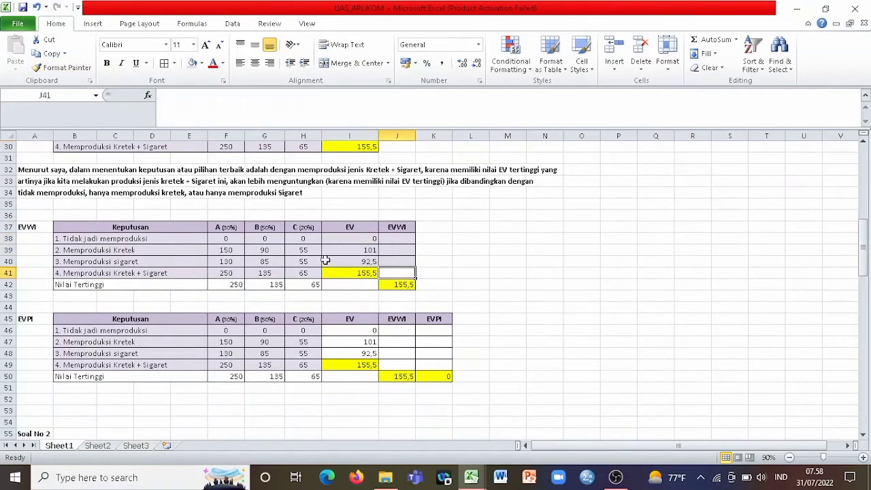
# Fill the "Nilai Tertinggi" row of the EVWI table (B42:I42) with light purple.
pyautogui.doubleClick(363, 286)
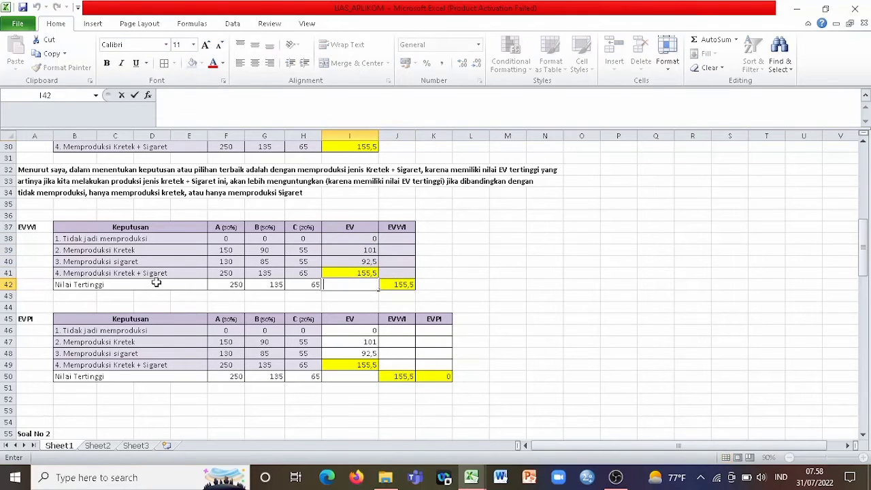
pyautogui.moveTo(156, 282); pyautogui.dragTo(354, 285)
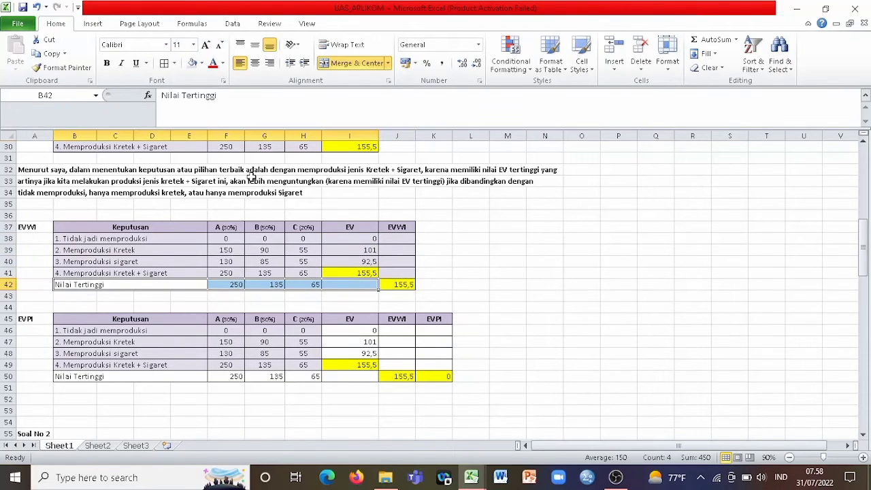
pyautogui.click(191, 66)
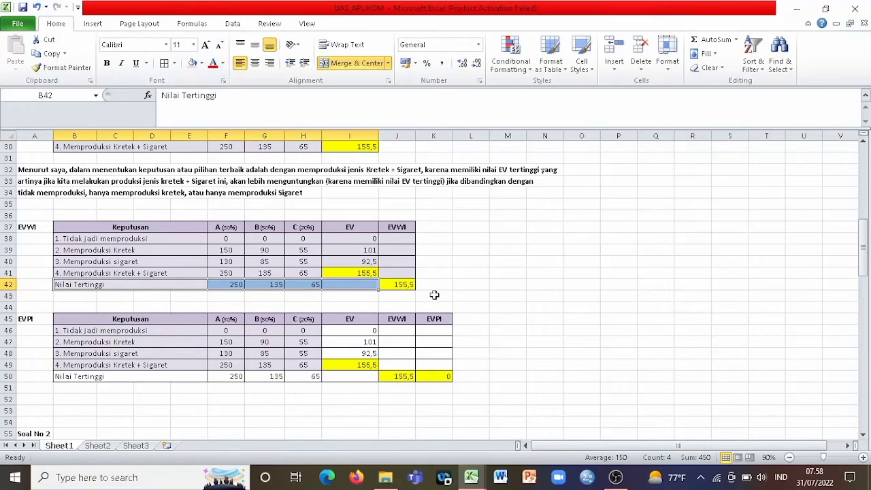
pyautogui.click(434, 295)
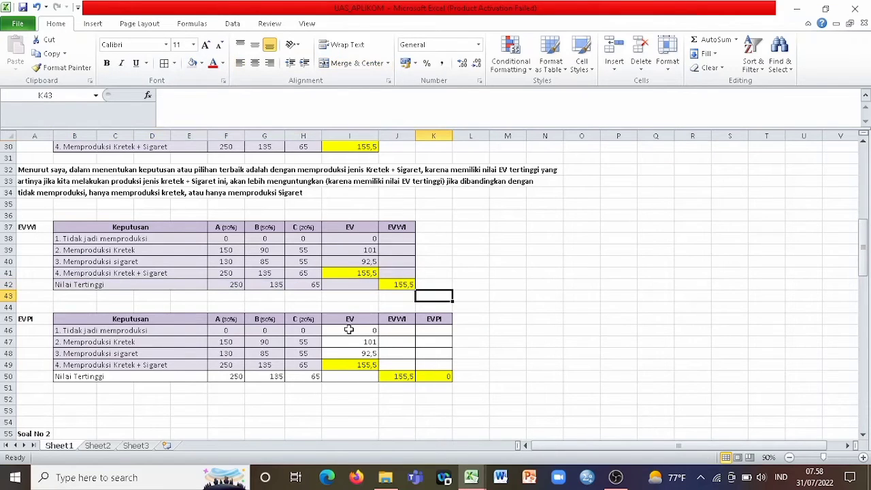
# Fill the remaining white cells of the EVPI table, I46:K48, B50:I50 and J49:K49, with light purple.
pyautogui.moveTo(349, 330); pyautogui.dragTo(443, 352)
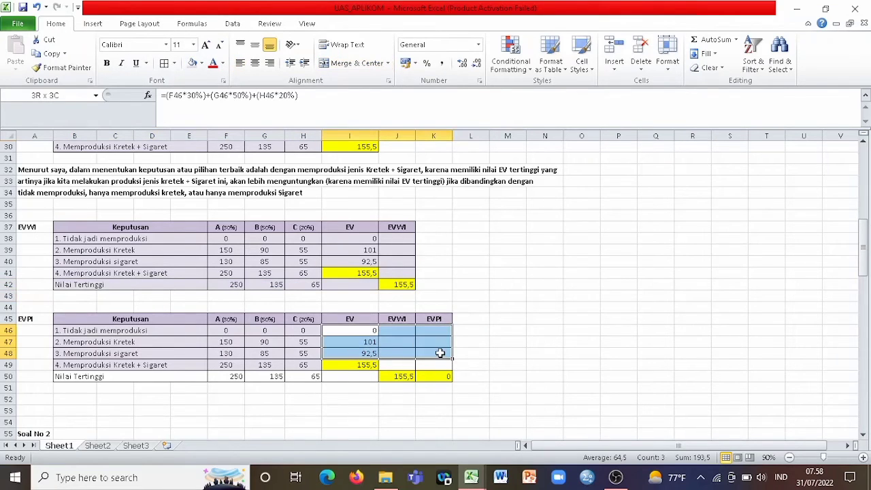
pyautogui.click(194, 65)
pyautogui.click(359, 374)
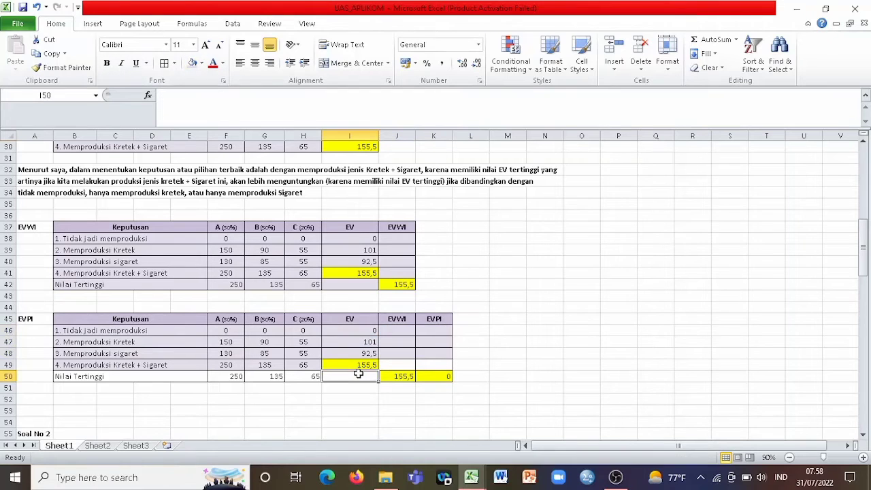
pyautogui.moveTo(86, 376); pyautogui.dragTo(350, 376)
pyautogui.click(193, 62)
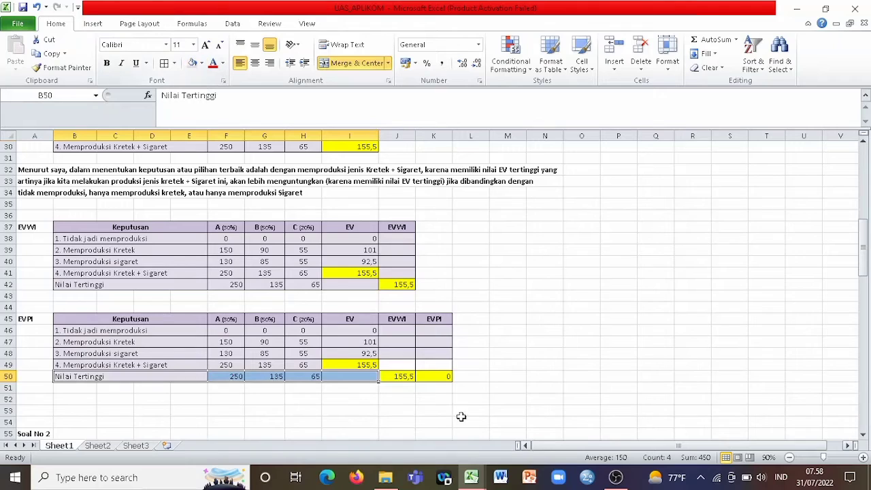
pyautogui.moveTo(402, 364); pyautogui.dragTo(427, 365)
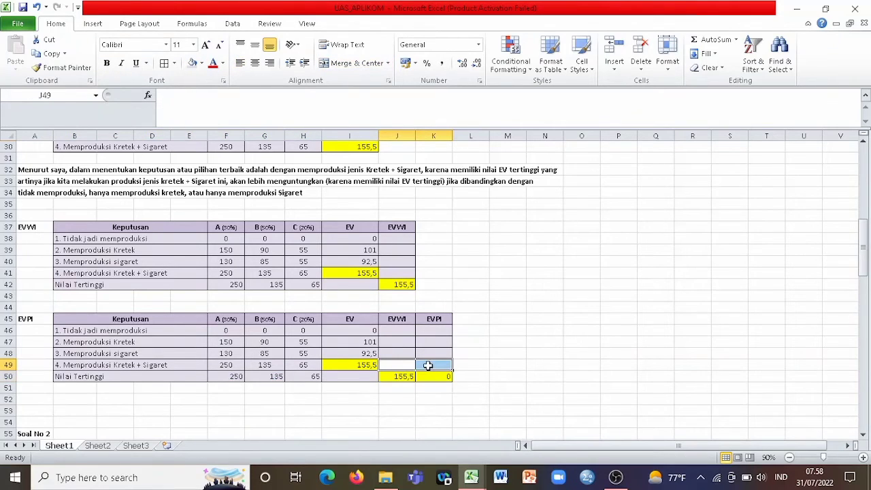
pyautogui.click(193, 64)
pyautogui.click(542, 328)
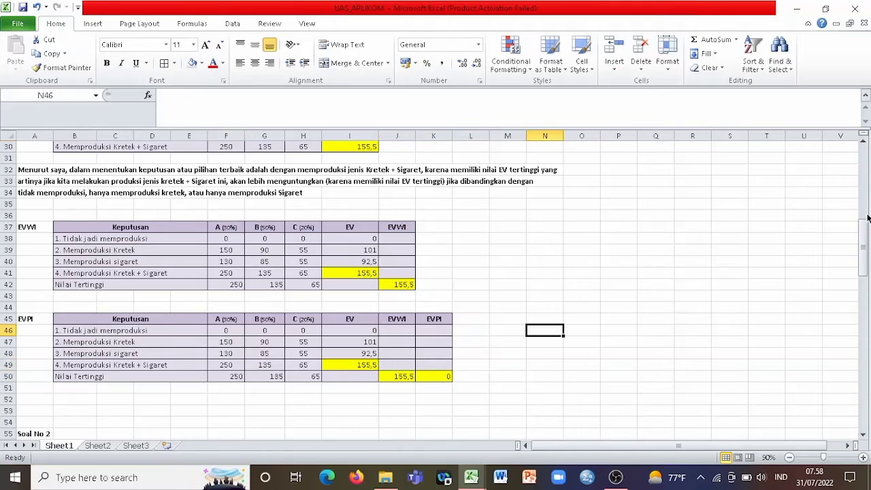
# Review the problem data, questions a and b, and the completed EV and EVWI answers.
pyautogui.moveTo(867, 234); pyautogui.dragTo(862, 184)
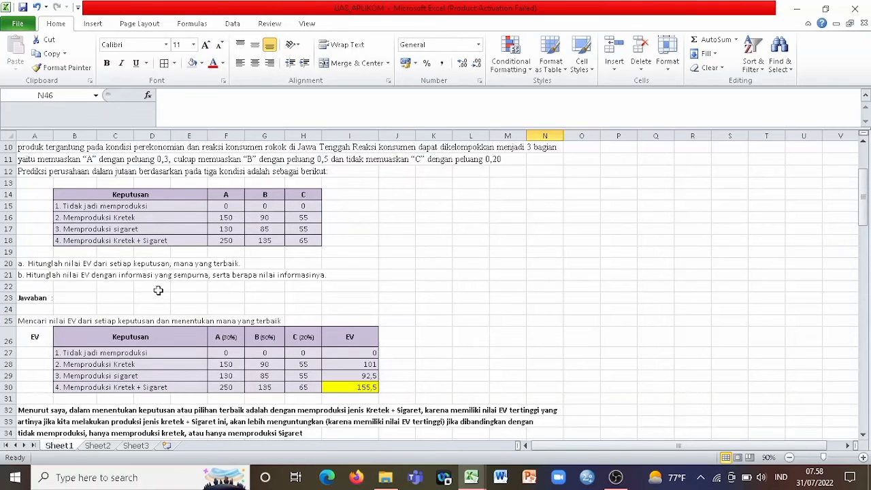
pyautogui.moveTo(865, 182); pyautogui.dragTo(868, 214)
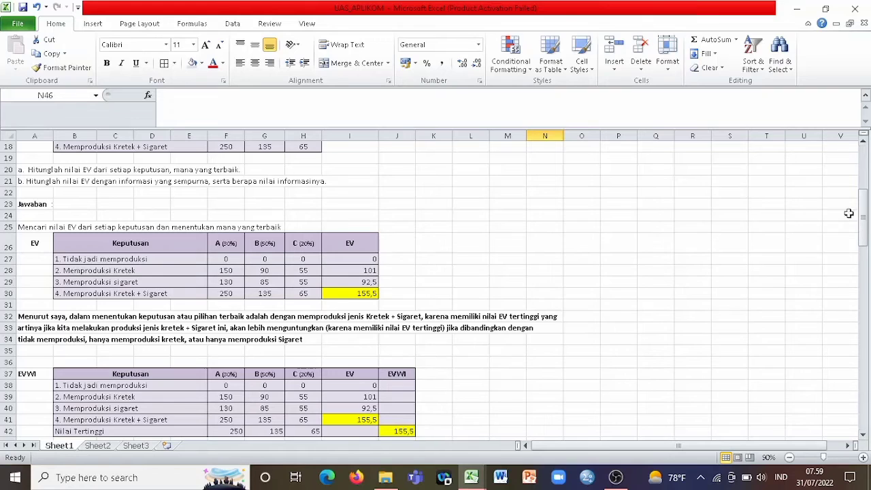
pyautogui.moveTo(862, 226); pyautogui.dragTo(863, 221)
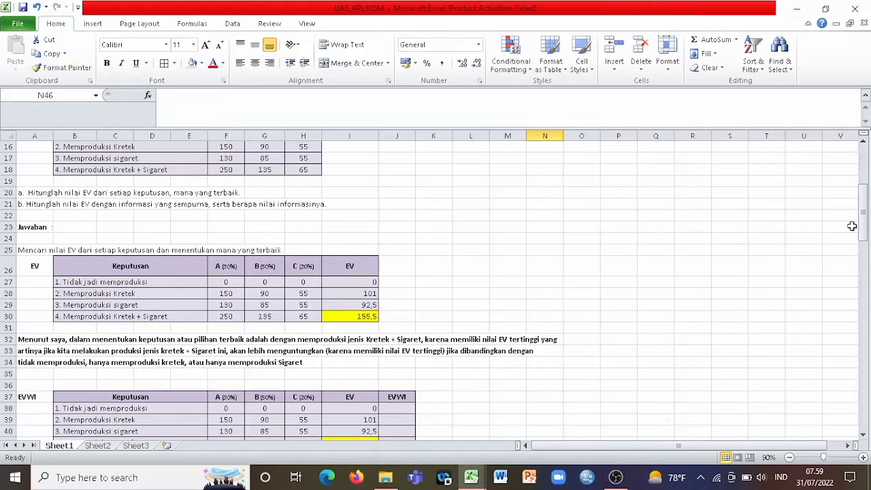
pyautogui.moveTo(863, 226); pyautogui.dragTo(869, 246)
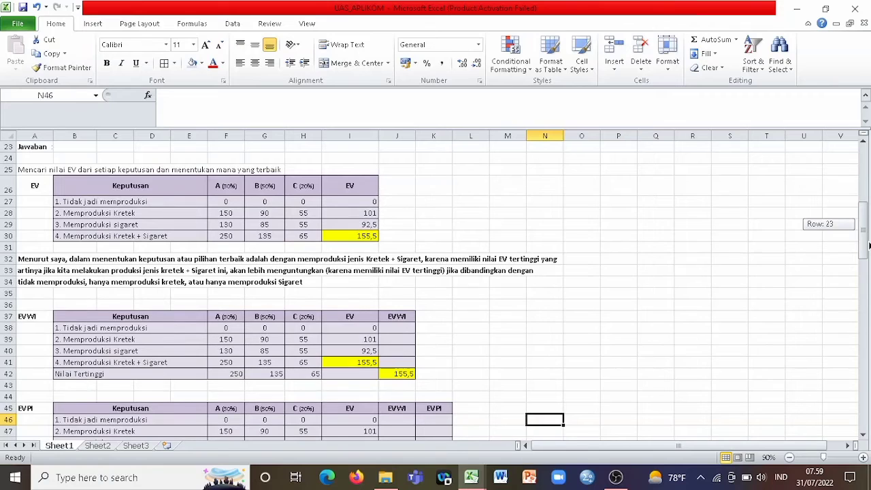
pyautogui.moveTo(868, 246)
pyautogui.mouseDown()
pyautogui.moveTo(867, 235)
pyautogui.moveTo(868, 246)
pyautogui.mouseUp()
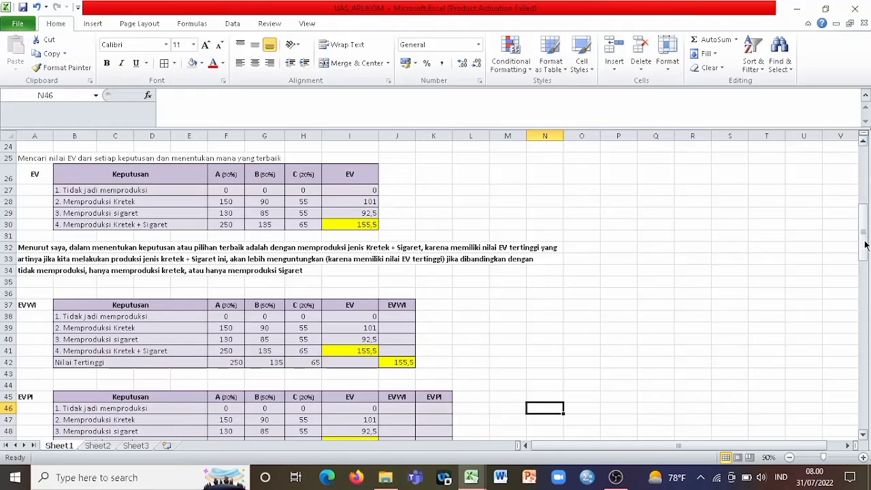
pyautogui.moveTo(866, 245); pyautogui.dragTo(863, 234)
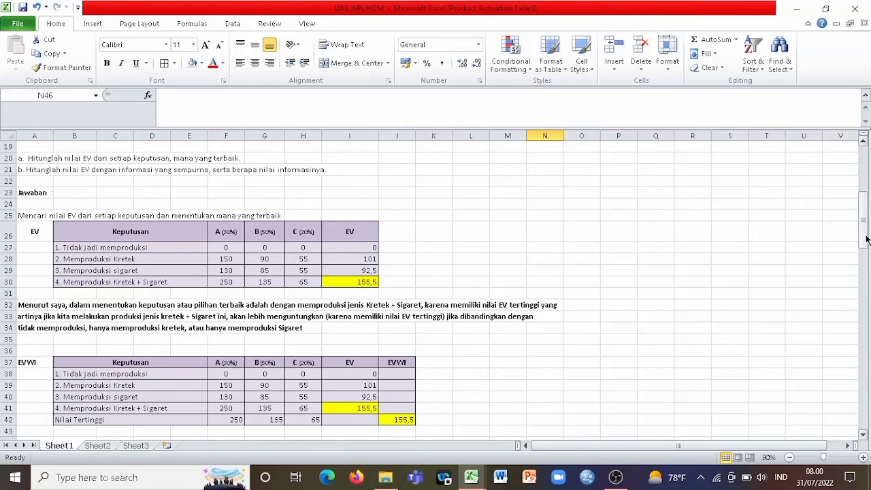
pyautogui.moveTo(867, 240); pyautogui.dragTo(866, 244)
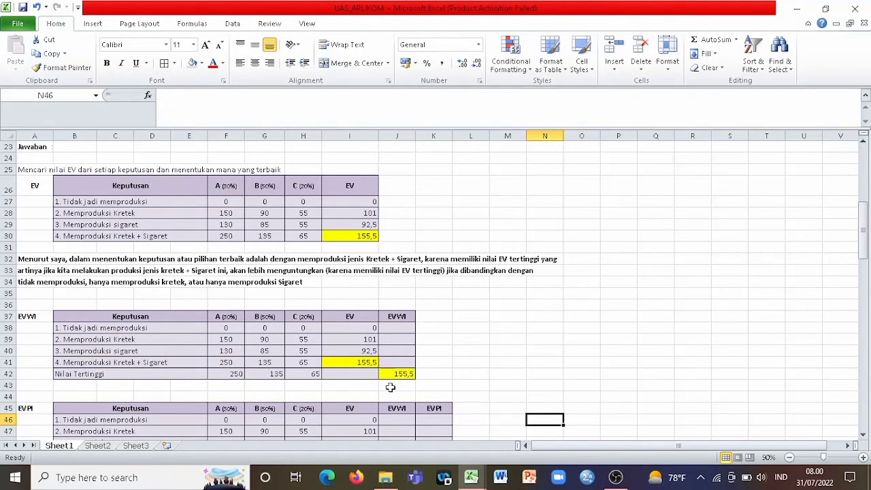
# Enter the bold note "Nilai Informasinya yaitu 155,5 dari EVWI" in B43 below the EVWI table.
pyautogui.click(67, 391)
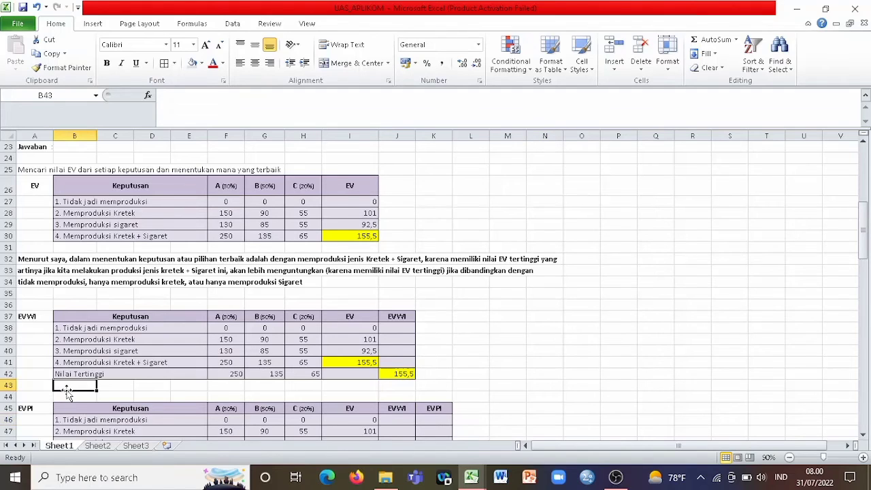
pyautogui.hotkey('ctrl', 'b')
pyautogui.write('N')
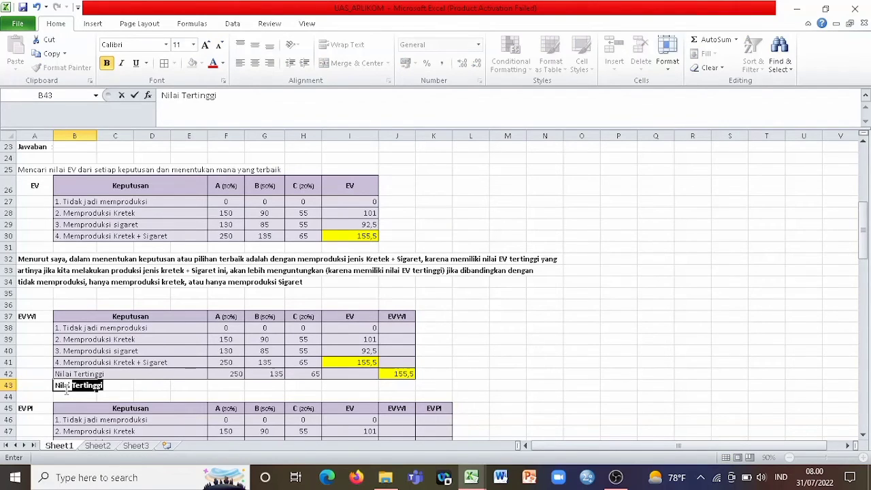
pyautogui.write('ilai Informasinya yaitu 155,5 dari EVWI')
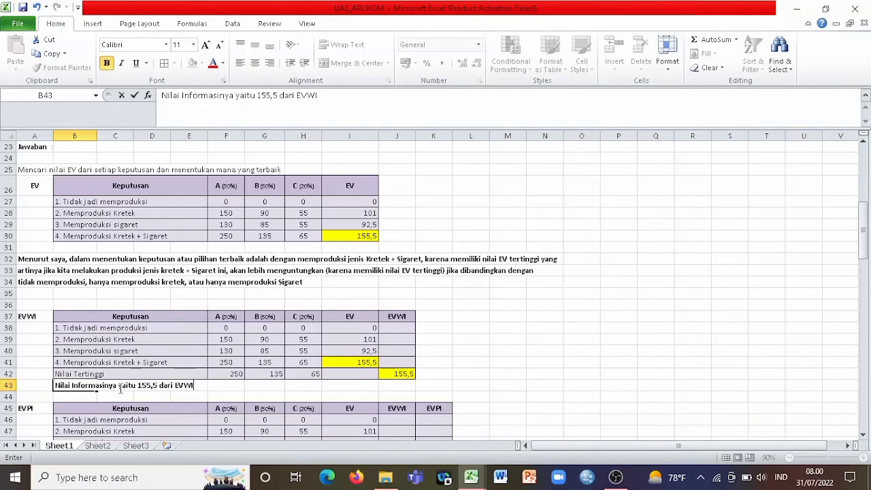
pyautogui.click(537, 395)
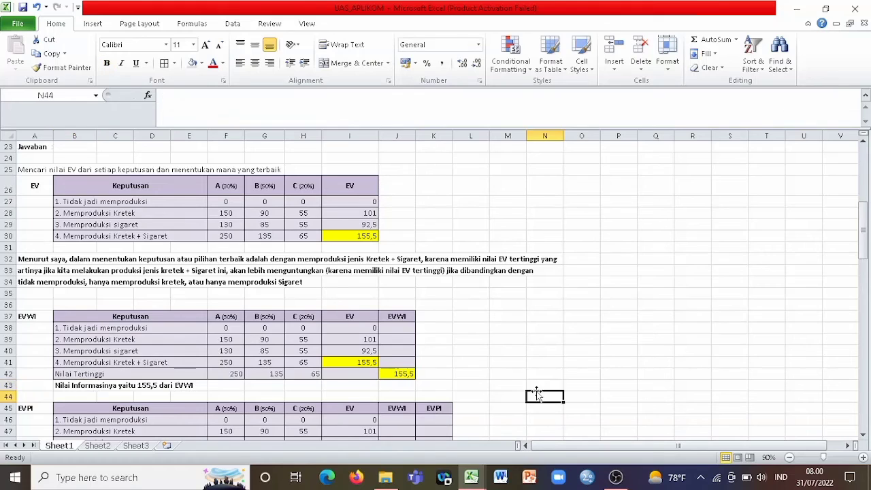
# Check the EVPI formula in K50 and select cell A52 below the EVPI table.
pyautogui.click(863, 435)
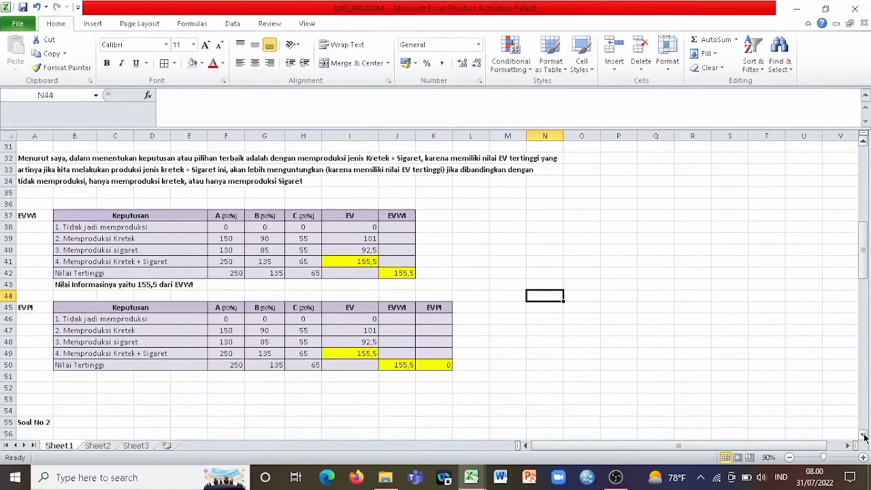
pyautogui.click(863, 436)
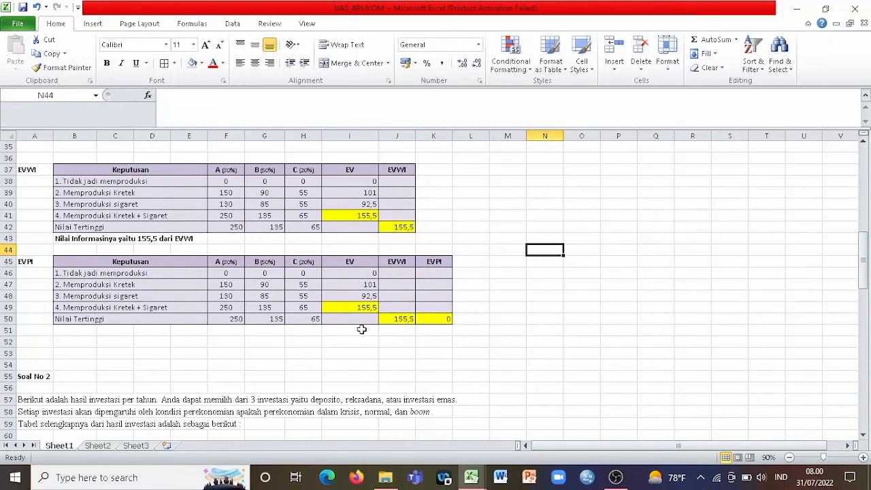
pyautogui.moveTo(864, 277); pyautogui.dragTo(865, 273)
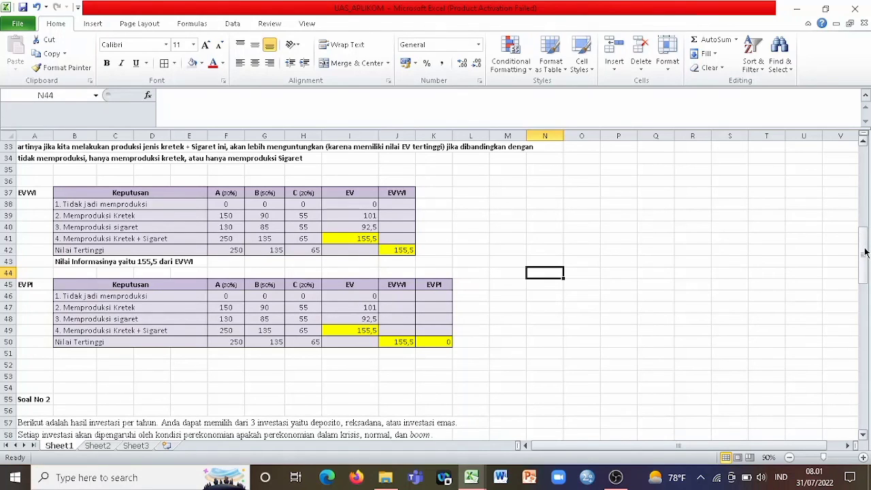
pyautogui.moveTo(864, 252)
pyautogui.mouseDown()
pyautogui.moveTo(860, 198)
pyautogui.moveTo(866, 248)
pyautogui.mouseUp()
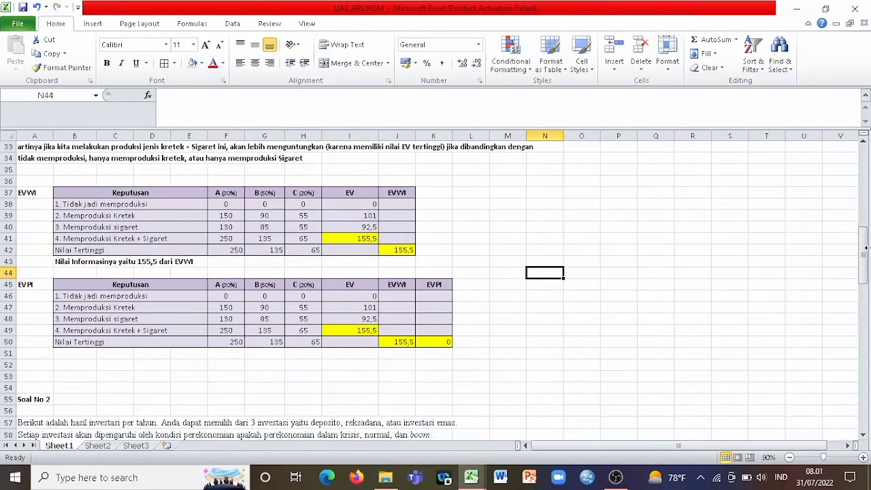
pyautogui.click(432, 342)
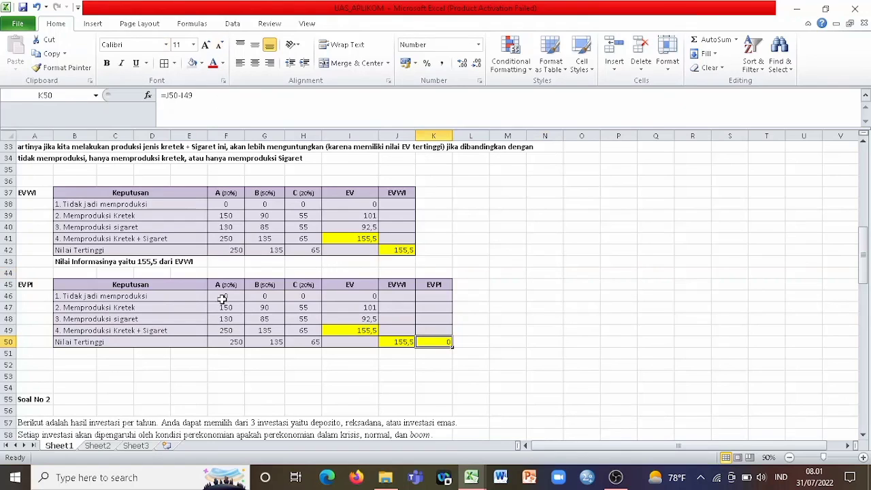
pyautogui.click(74, 366)
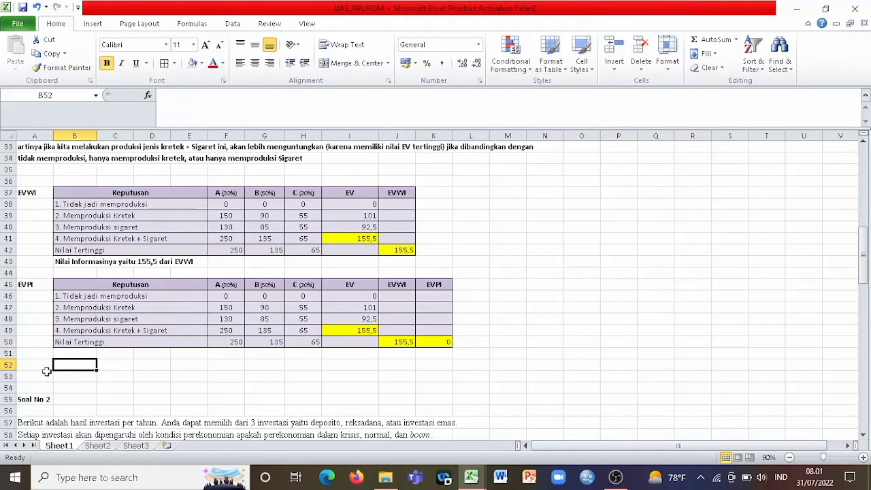
pyautogui.click(43, 366)
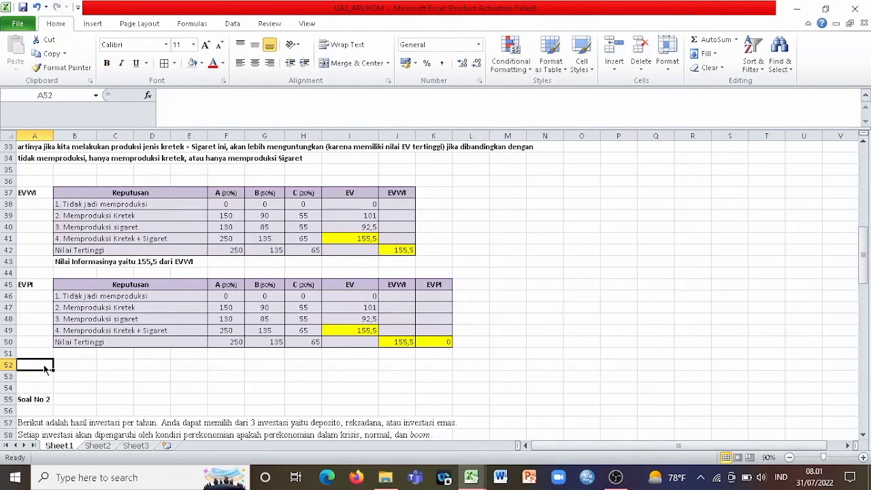